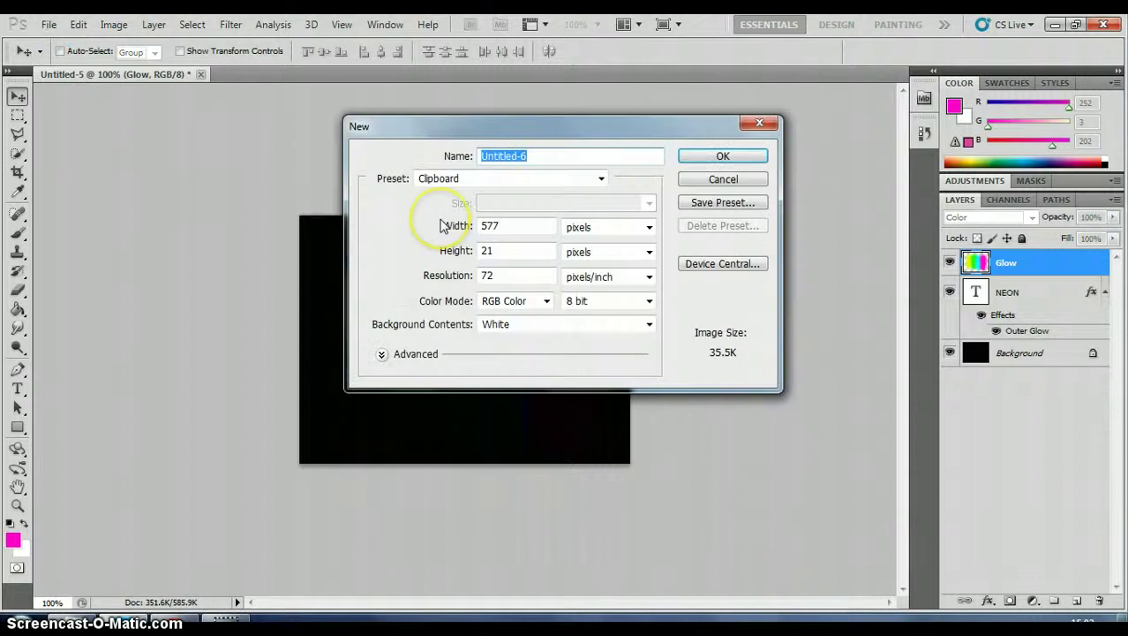
- Create a new blank document 400 pixels wide and 300 pixels high
drag(531, 227, 443, 227)
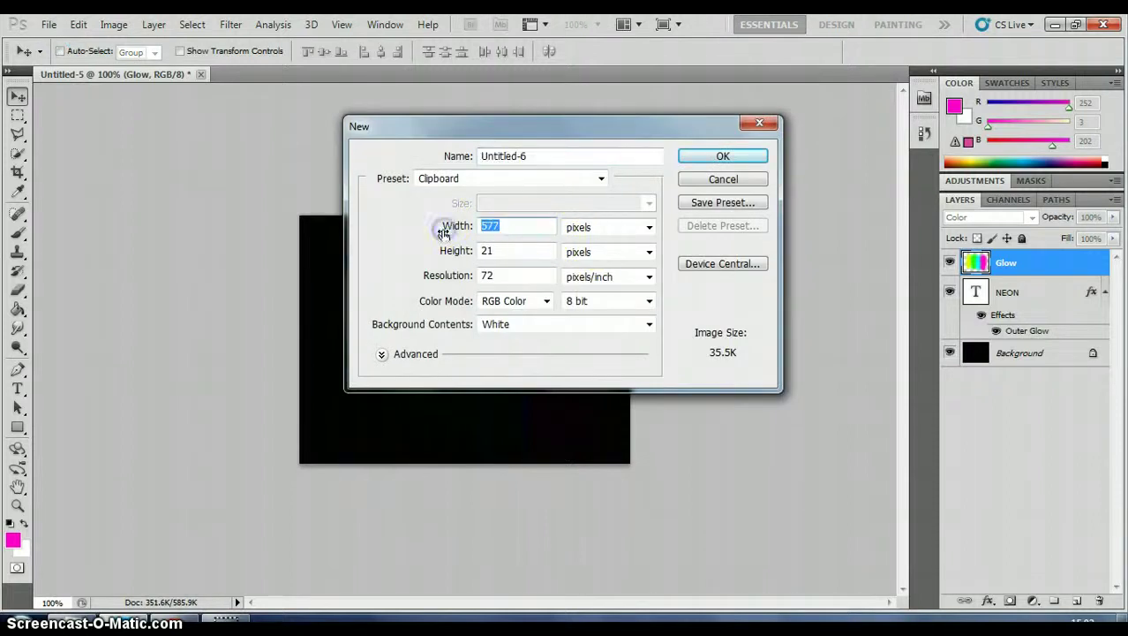
text(400)
key(Tab)
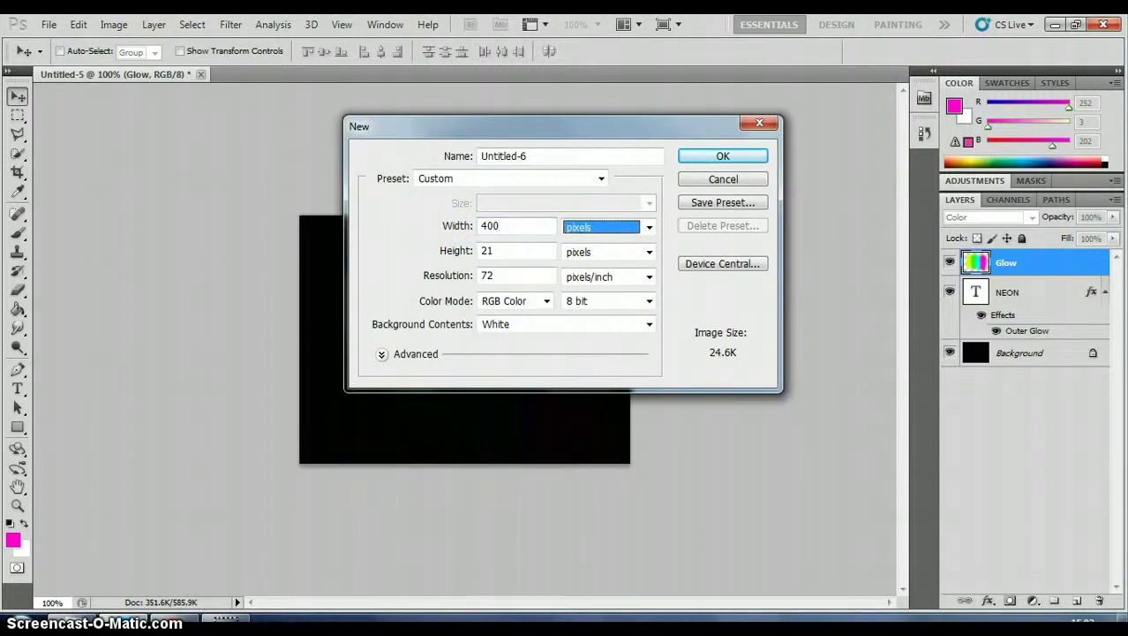
key(Tab)
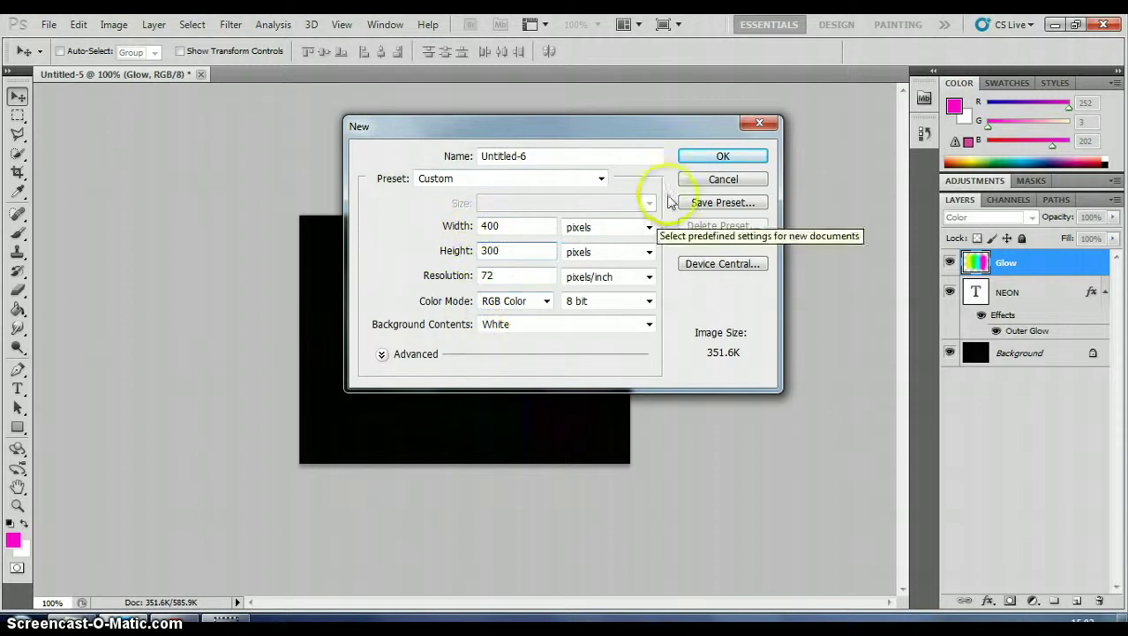
click(515, 155)
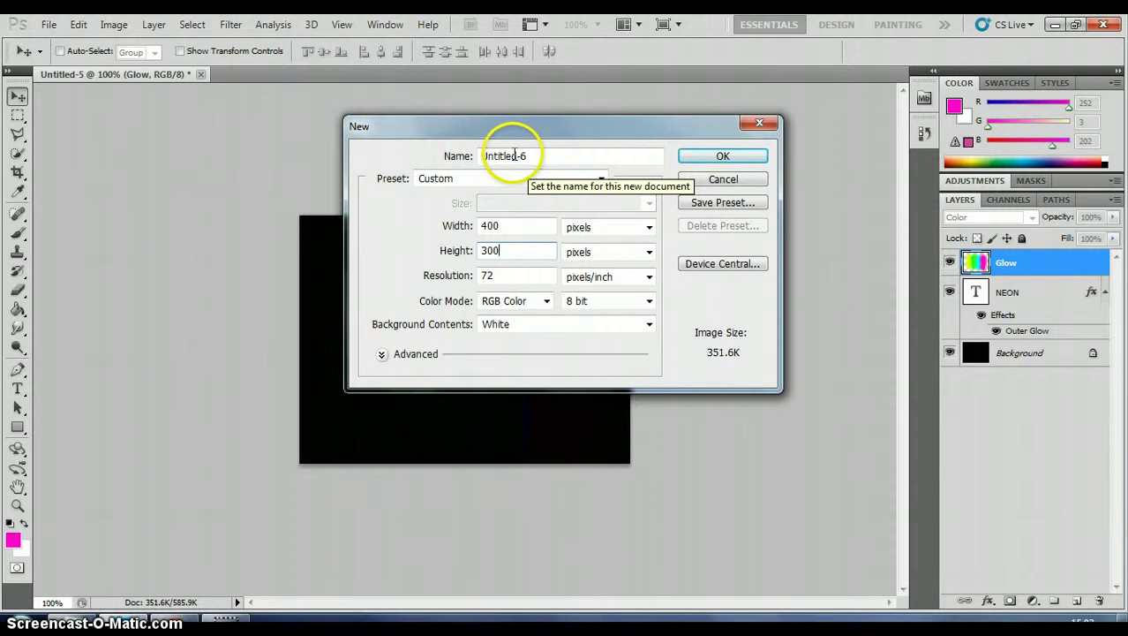
click(723, 156)
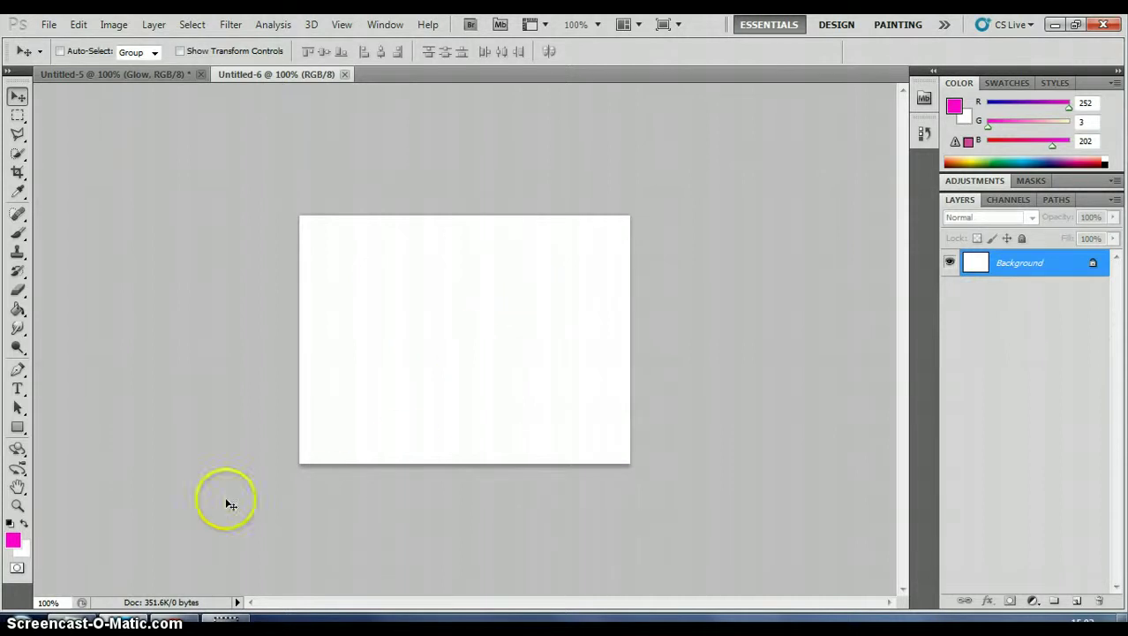
- Set the foreground color to near-black #030303
click(14, 543)
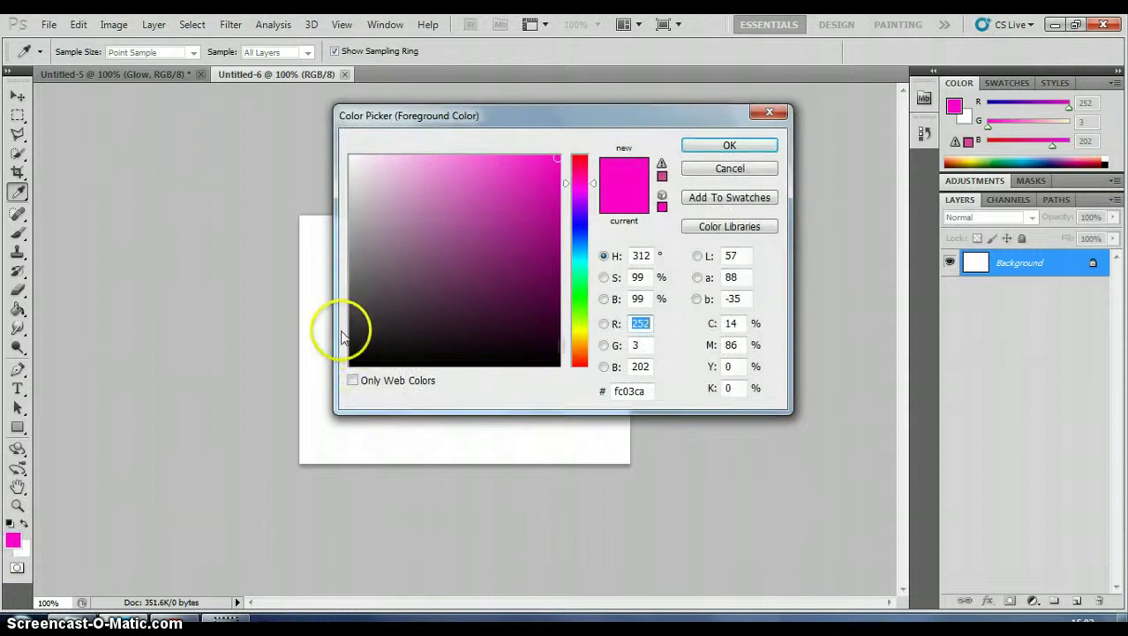
click(350, 364)
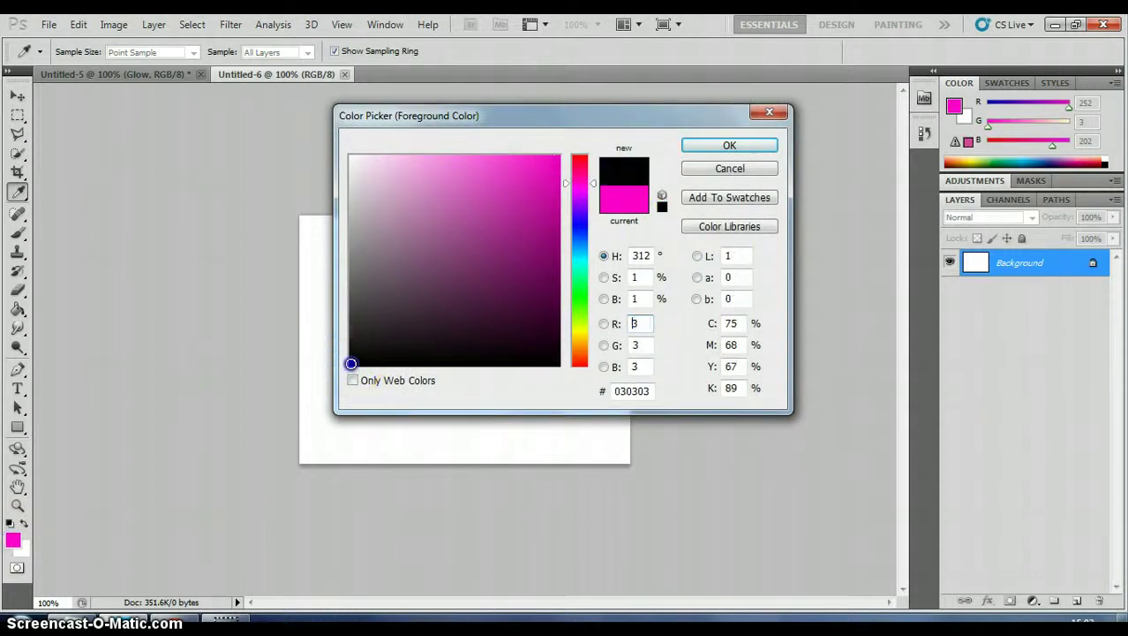
click(717, 146)
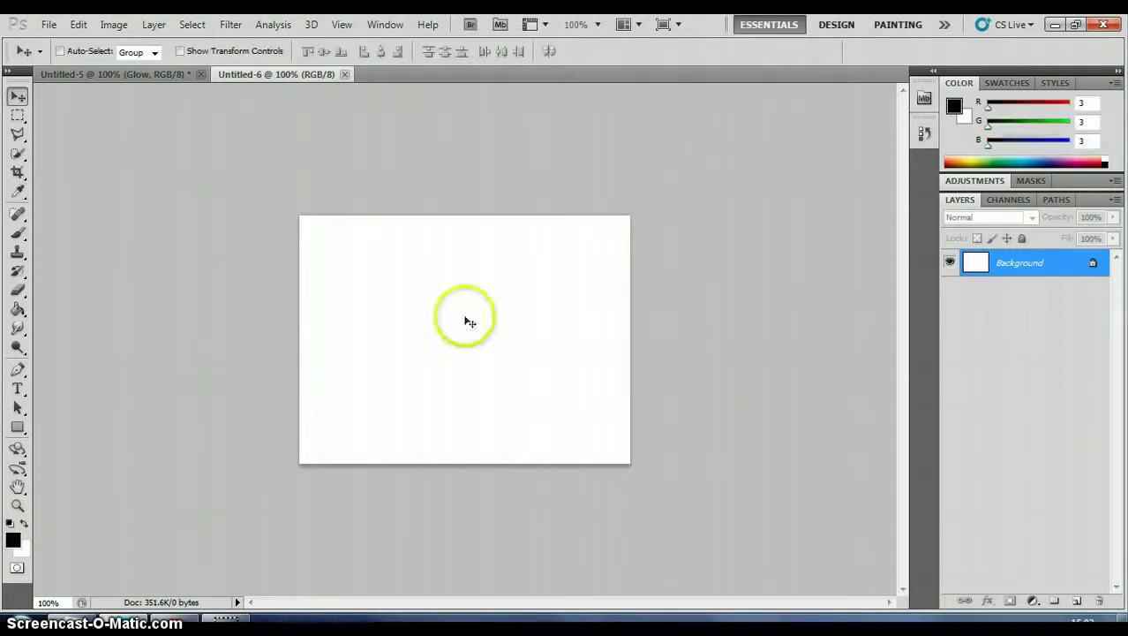
- Fill the white Background layer with the foreground color using the Paint Bucket Tool
click(16, 311)
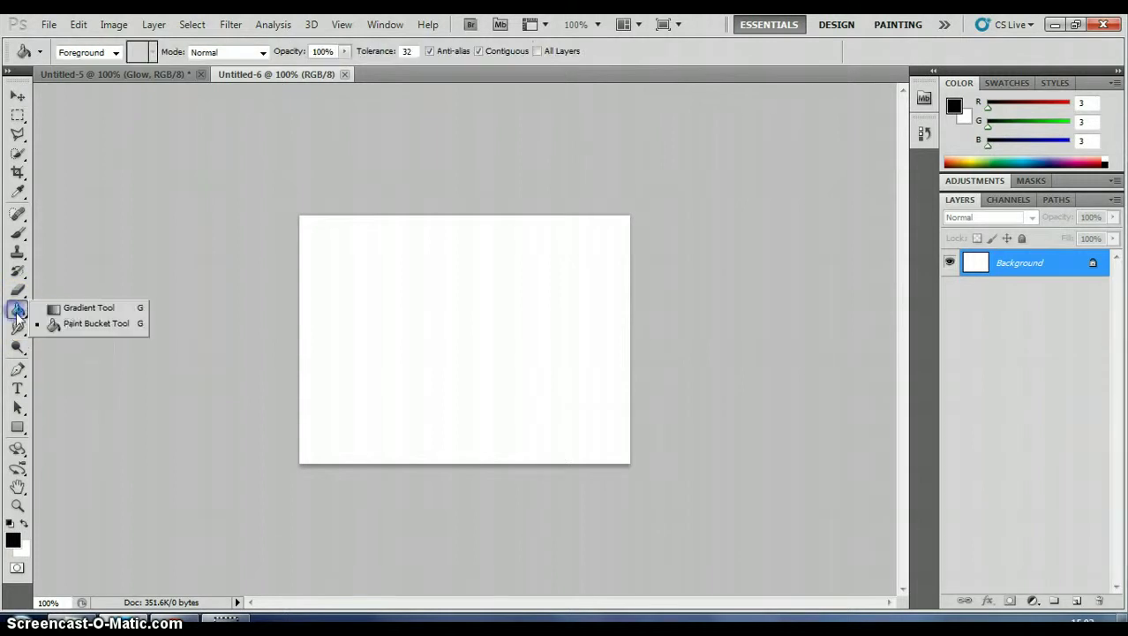
click(13, 315)
click(70, 319)
click(369, 309)
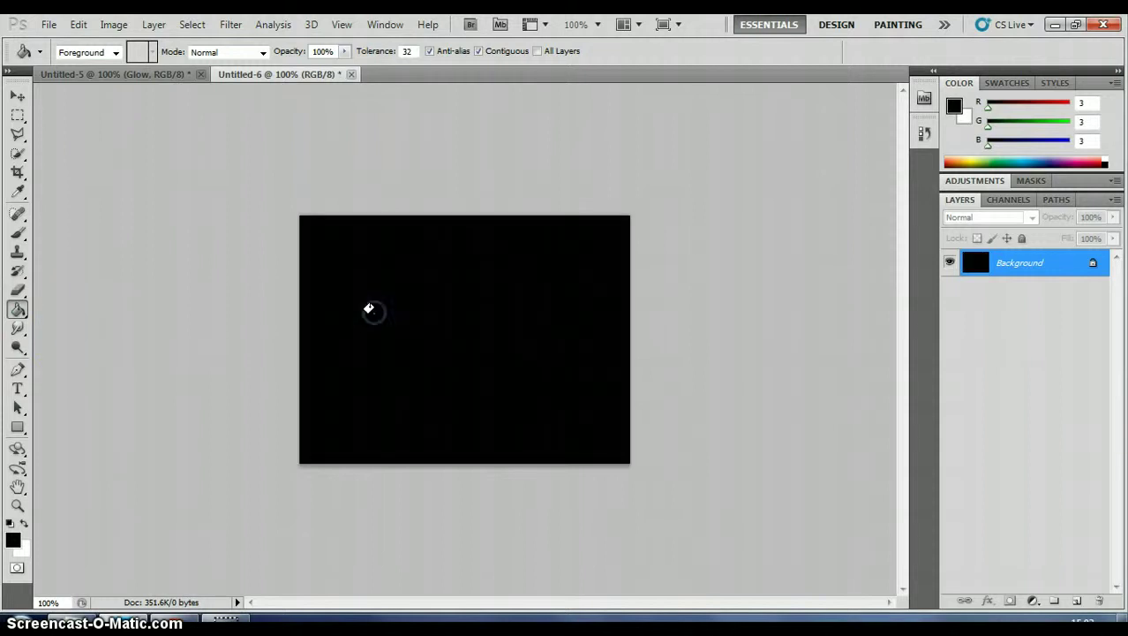
click(605, 260)
click(574, 267)
- Set up the Type tool with the Arial Rounded MT Bold font at a size of 100 pt
click(19, 390)
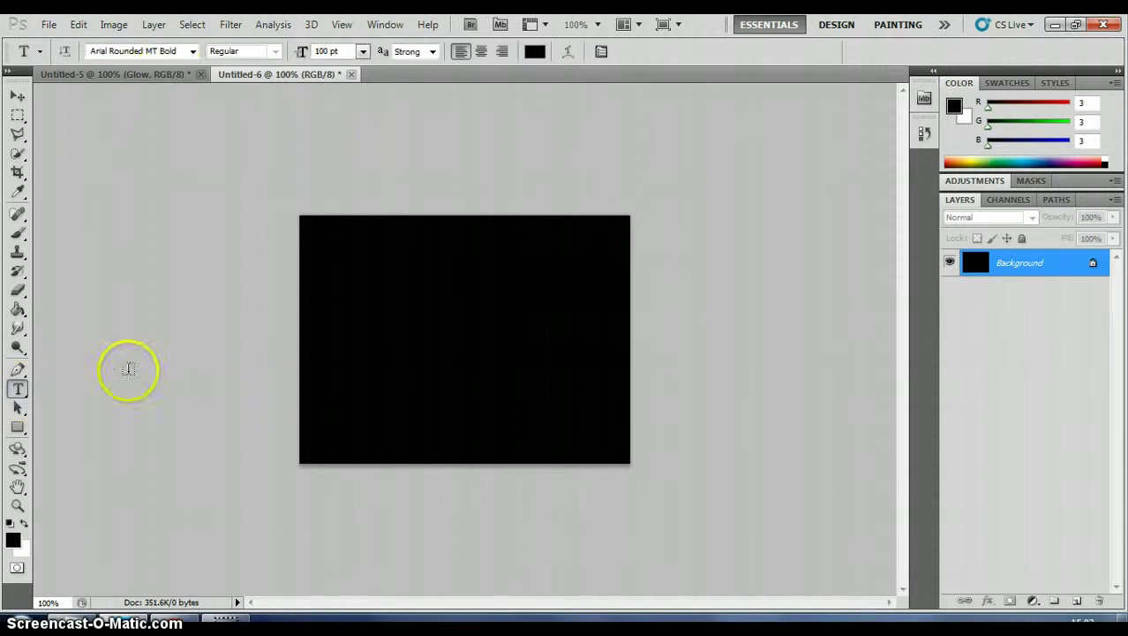
click(192, 51)
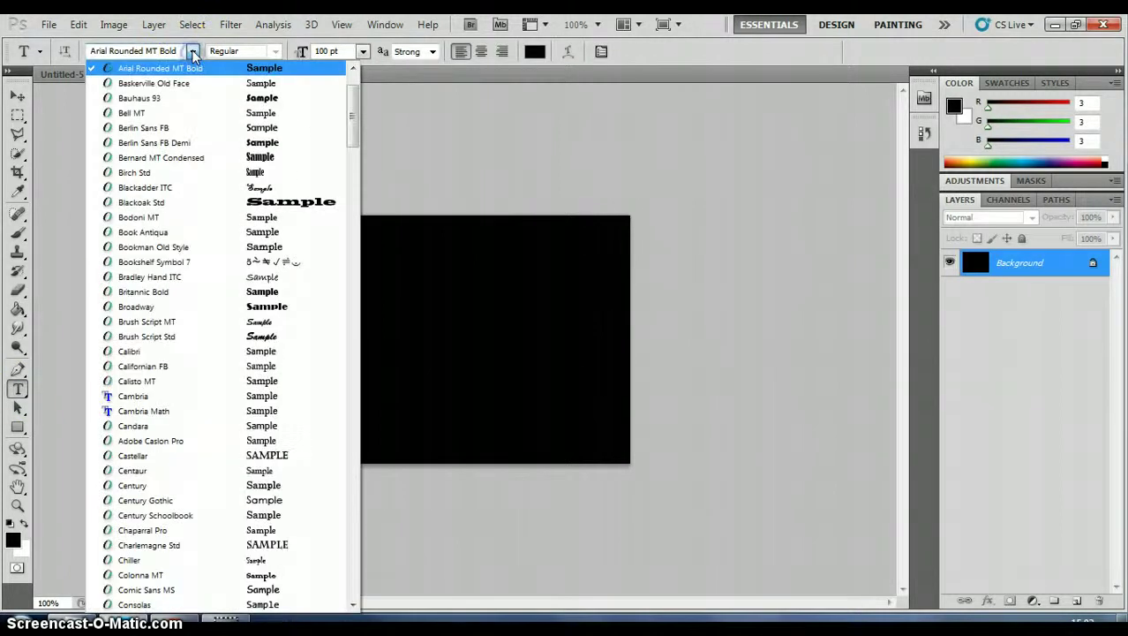
mouse_move(187, 62)
mouse_down()
mouse_move(176, 84)
mouse_move(182, 76)
mouse_up()
click(181, 69)
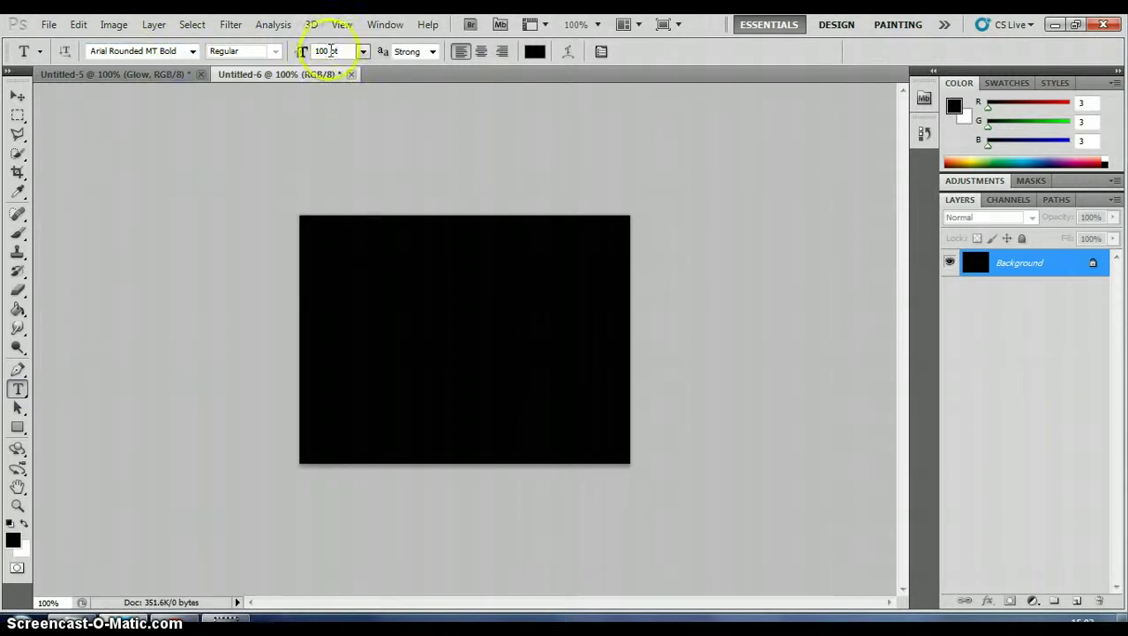
click(363, 52)
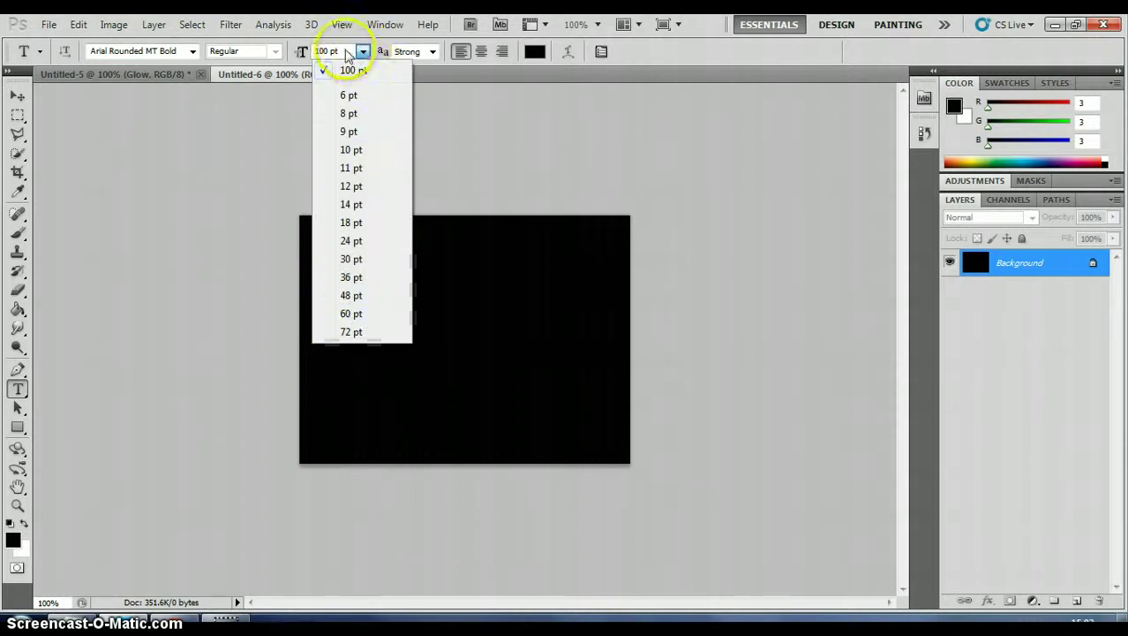
click(346, 51)
text(10)
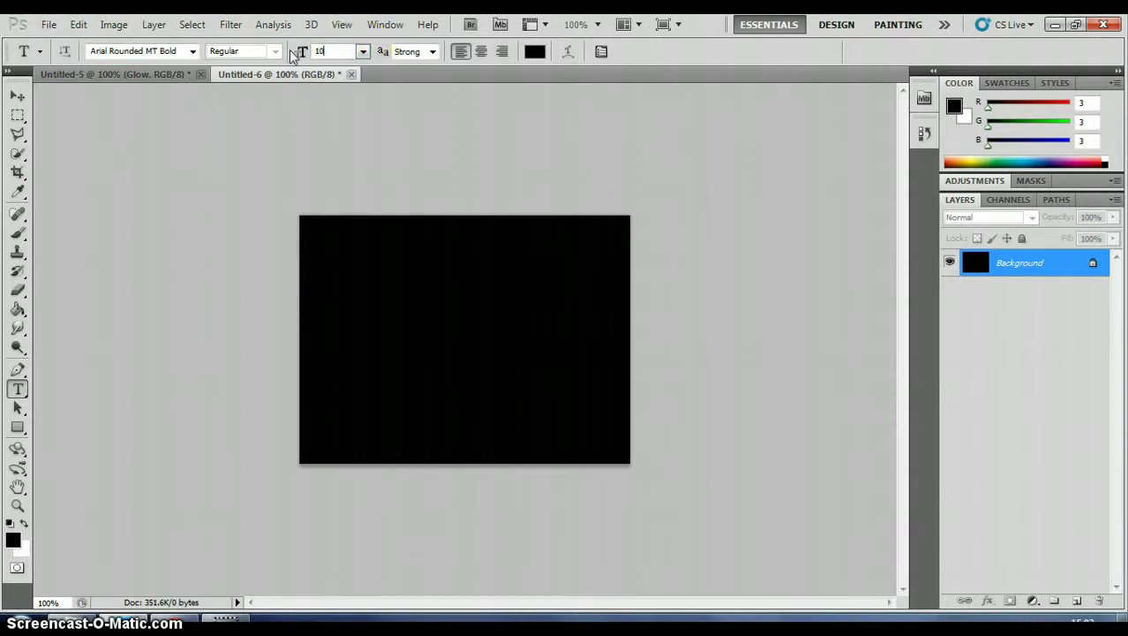
- Set the text color to near-white #fbf8fa
click(534, 51)
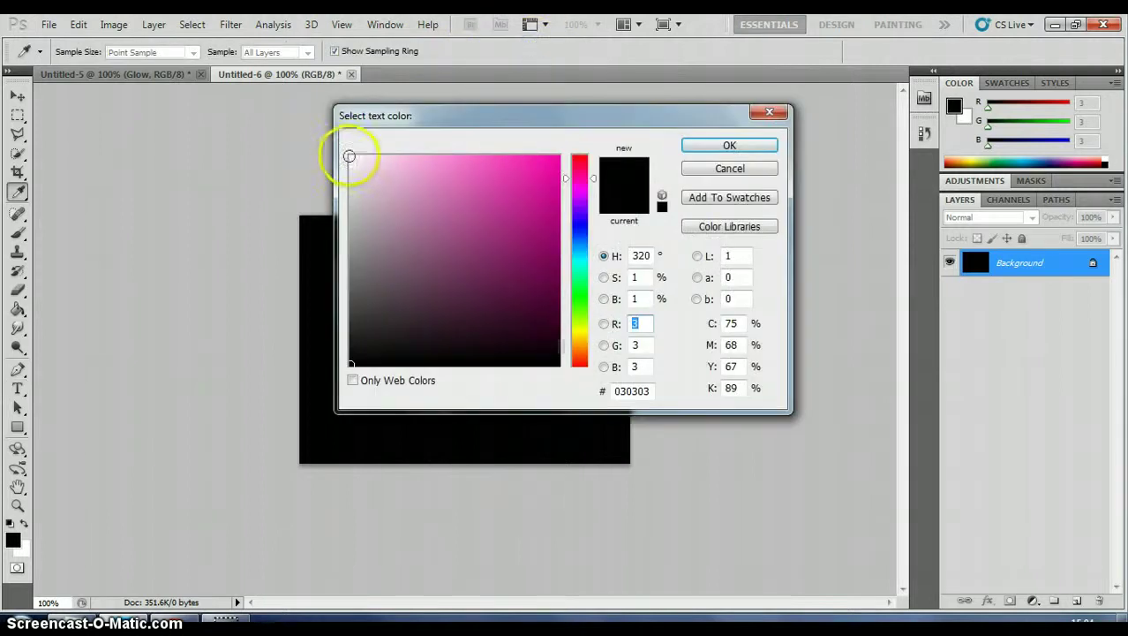
click(351, 158)
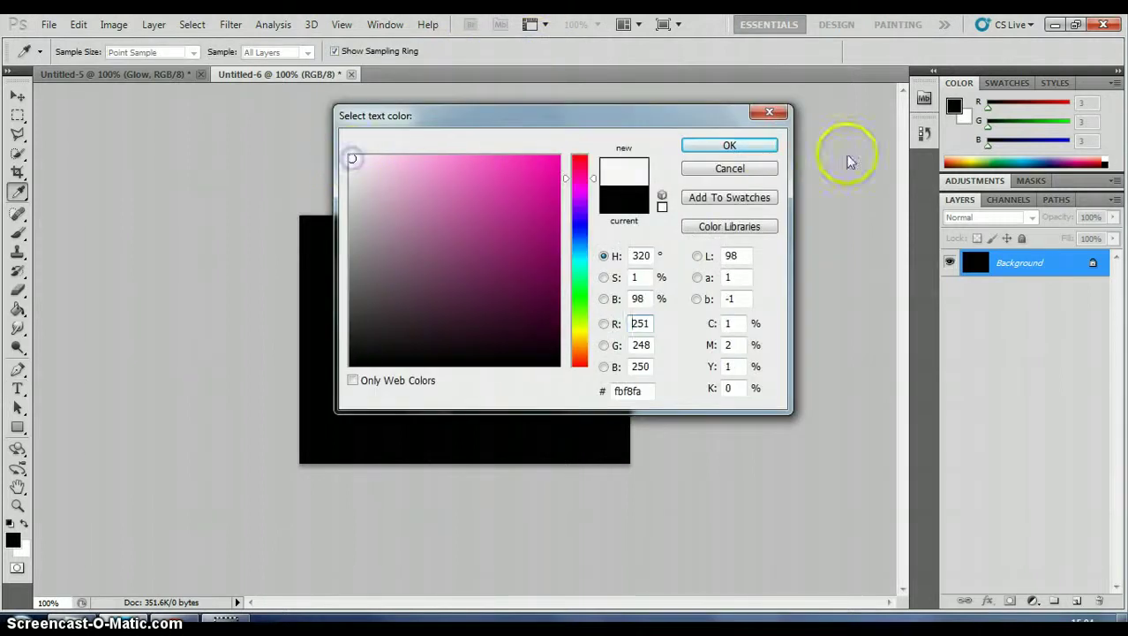
click(763, 147)
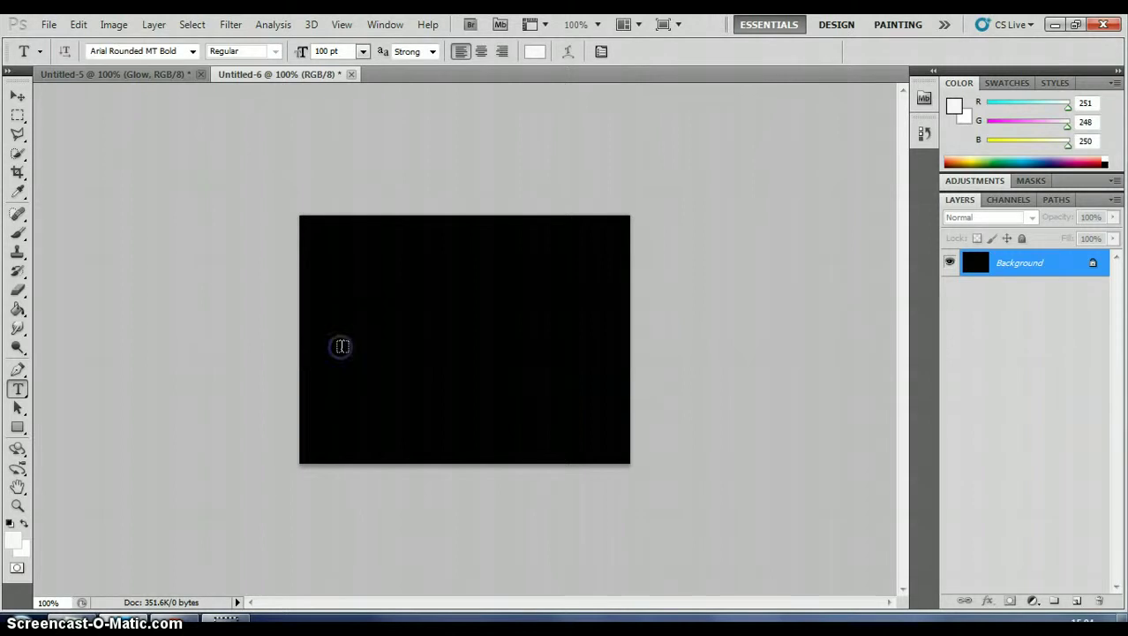
- Add the text NEON to the canvas and move it slightly down to about the middle
click(342, 347)
text(NE)
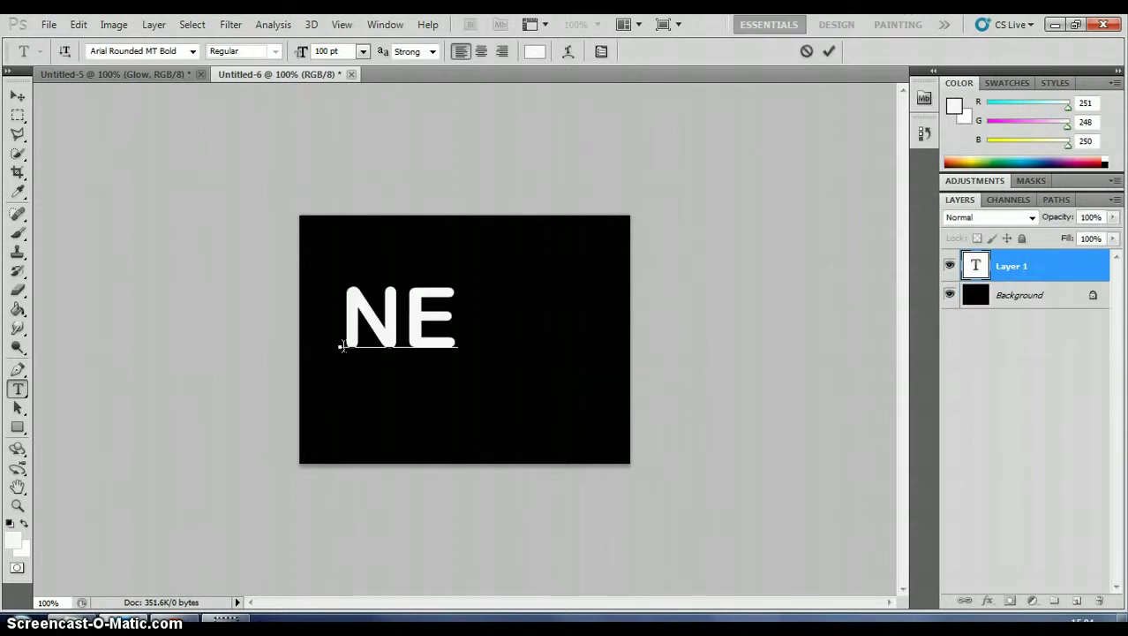
text(ON)
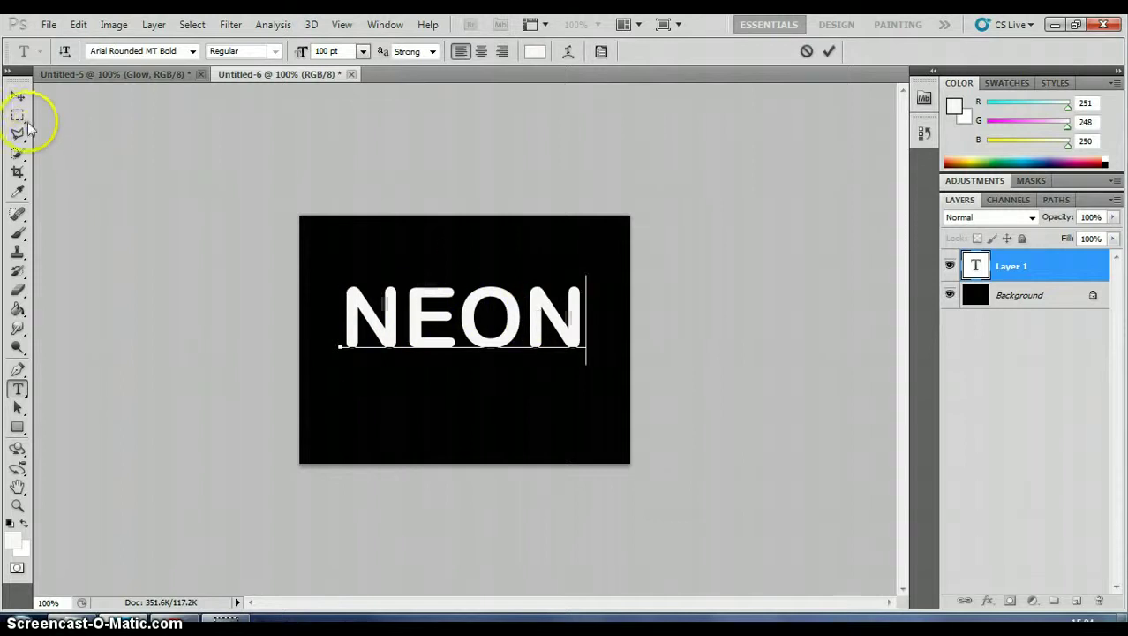
click(19, 95)
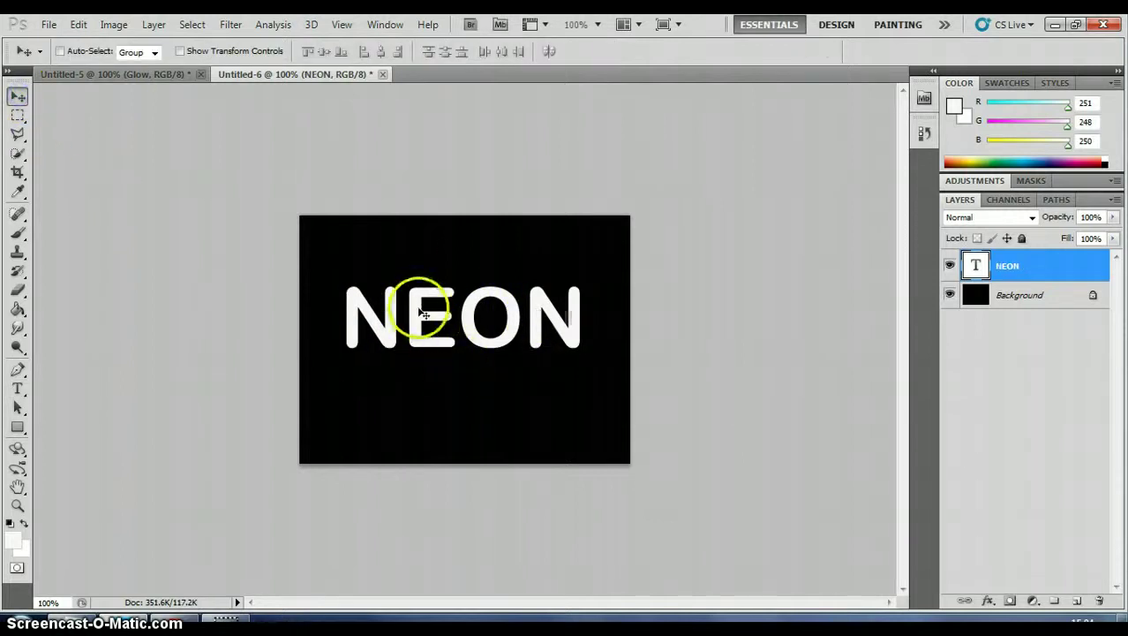
drag(421, 311, 423, 321)
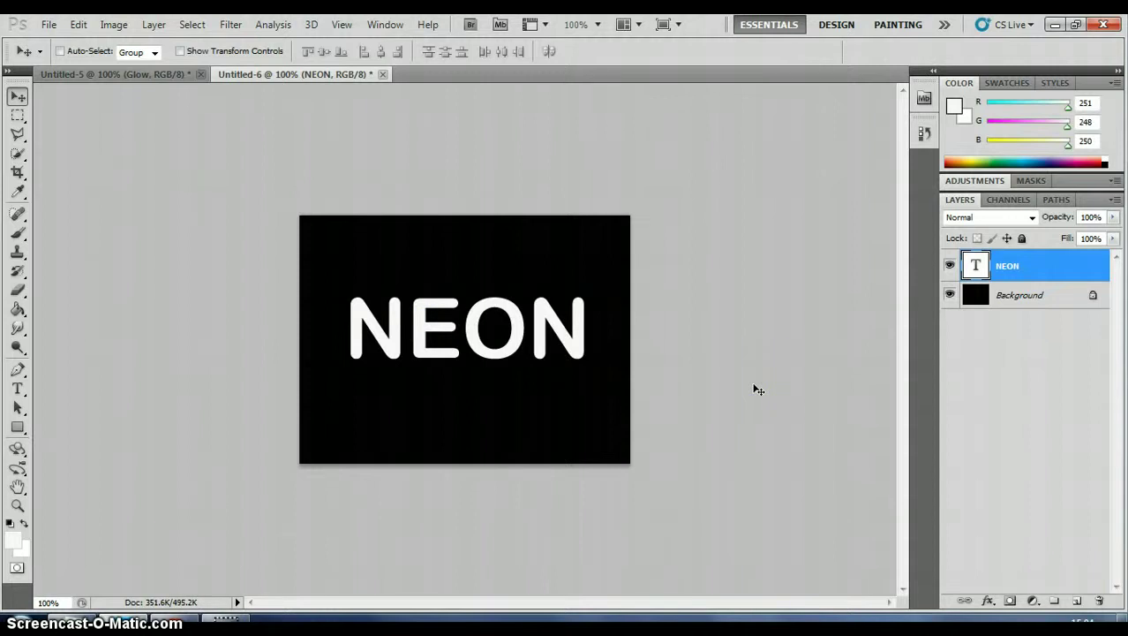
- View the finished glowing text in the Untitled-5 document and return to Untitled-6
click(115, 74)
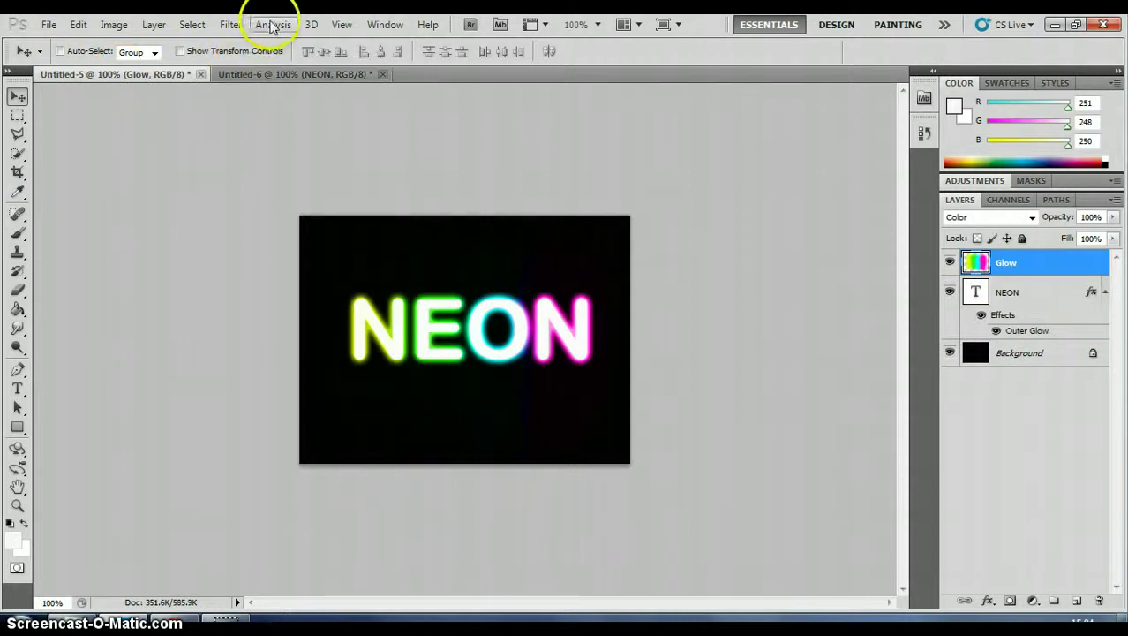
click(276, 75)
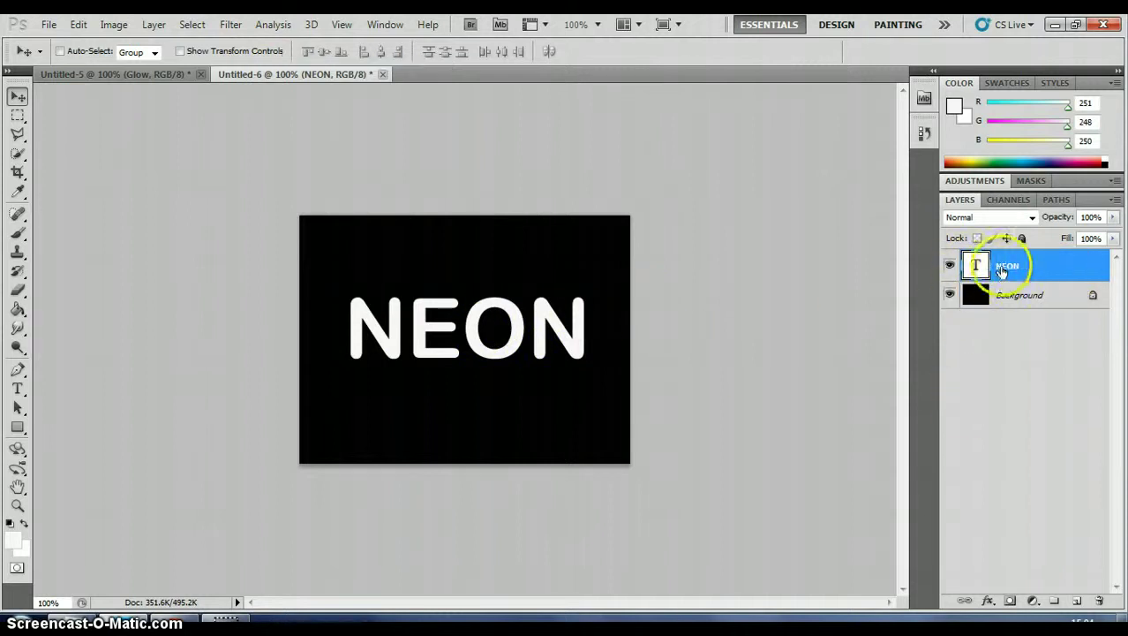
- Enable the Outer Glow layer style on the NEON text layer and show its settings
double_click(1063, 270)
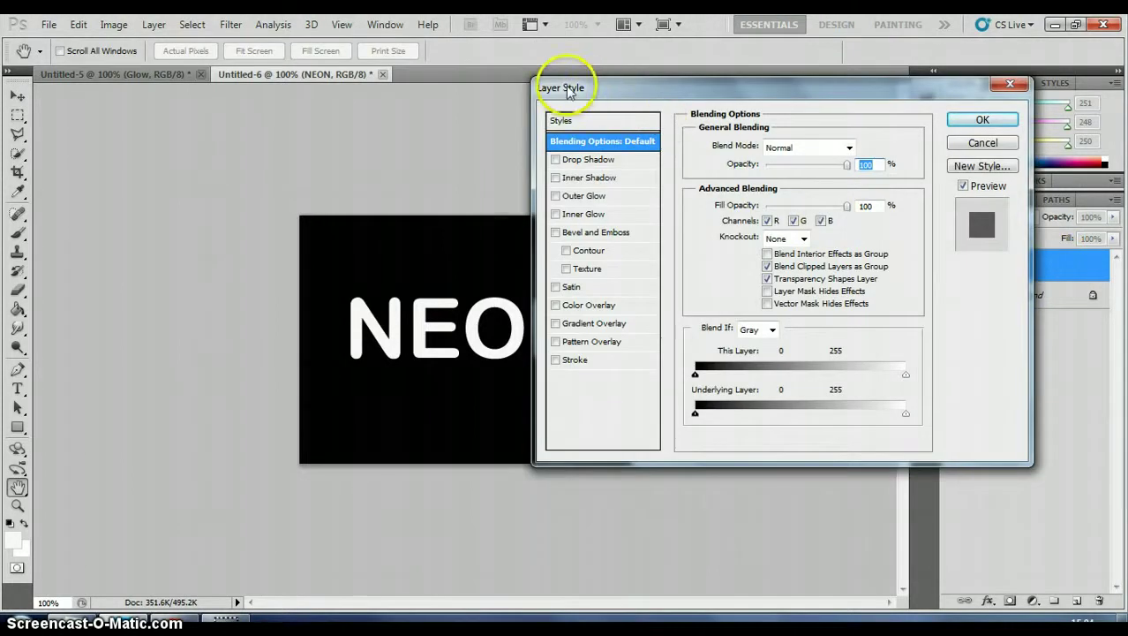
click(556, 196)
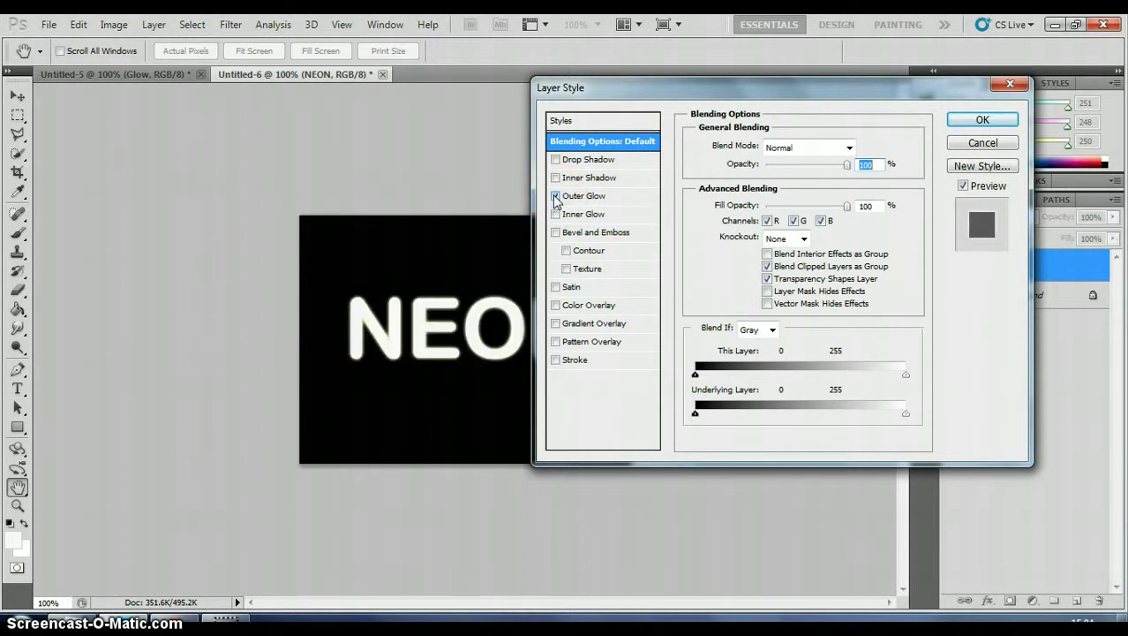
click(555, 196)
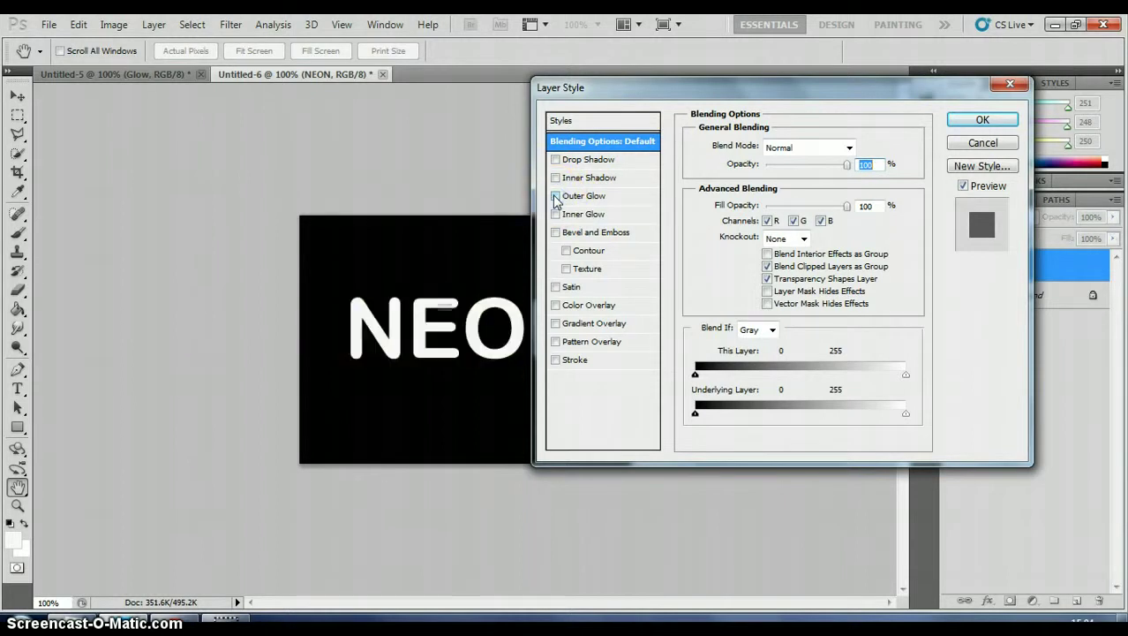
click(556, 196)
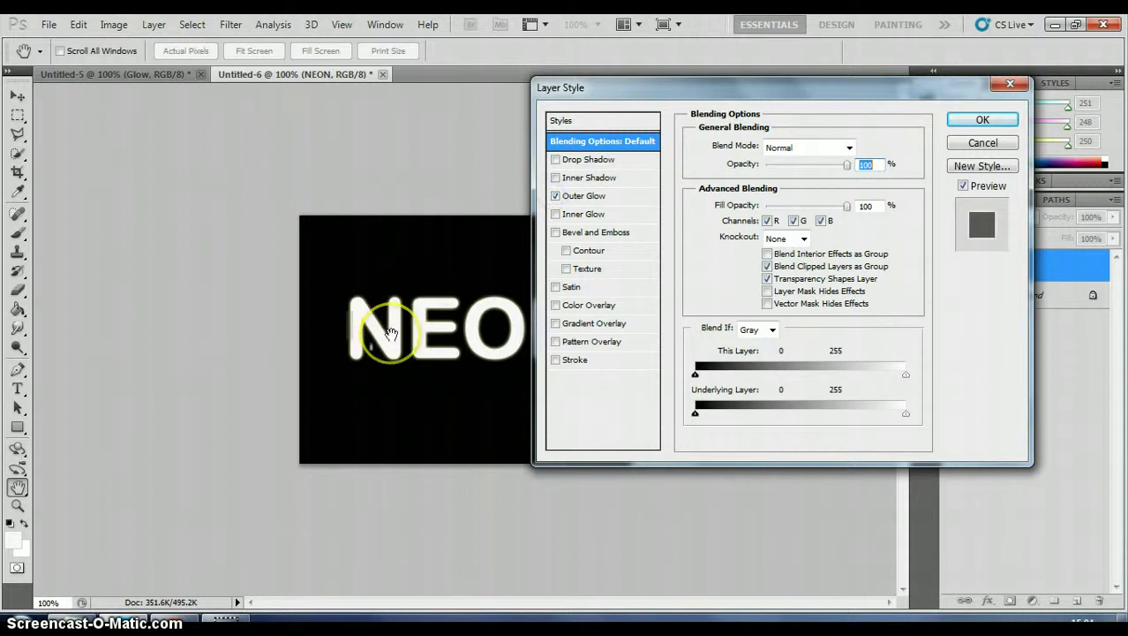
click(594, 199)
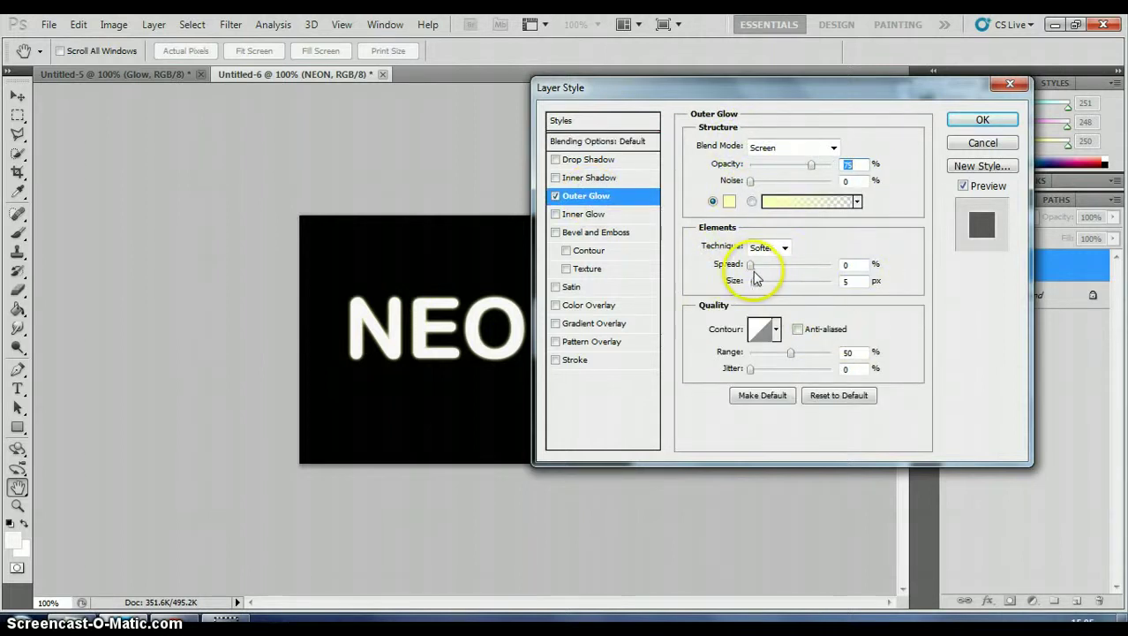
- Set the Outer Glow spread to 10% and size to 10 px, and apply the layer style
click(845, 265)
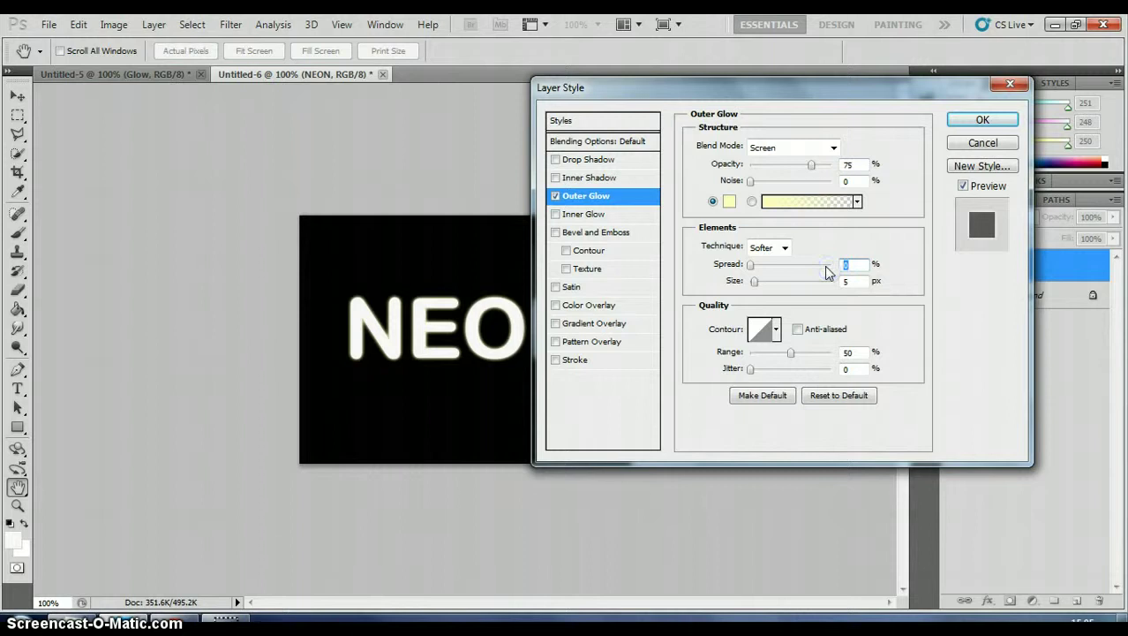
text(10)
key(Tab)
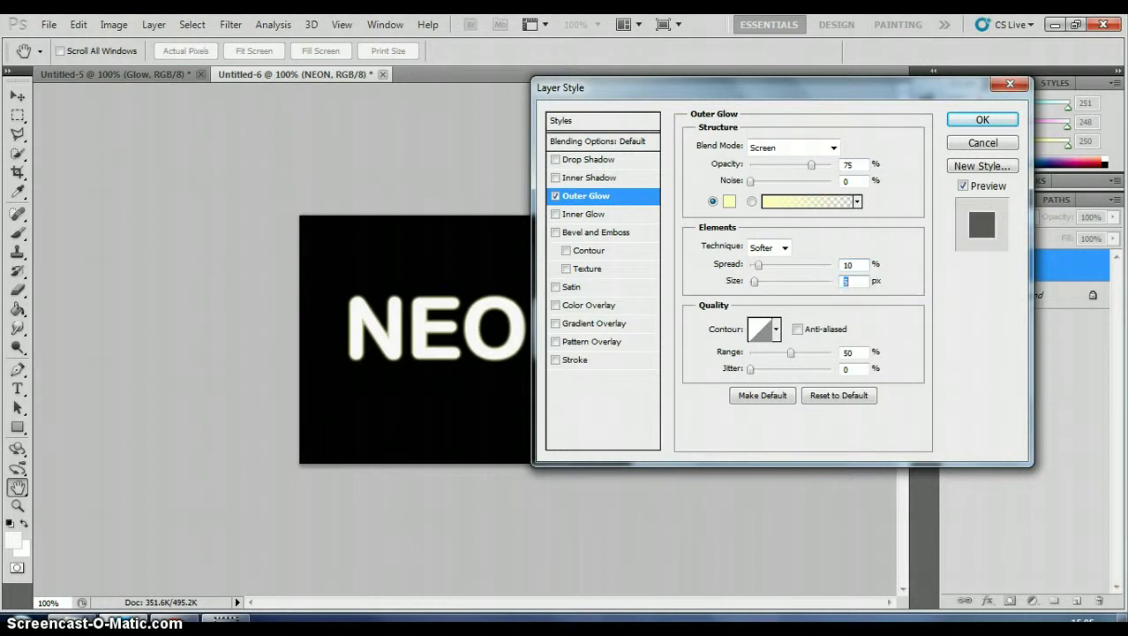
text(10)
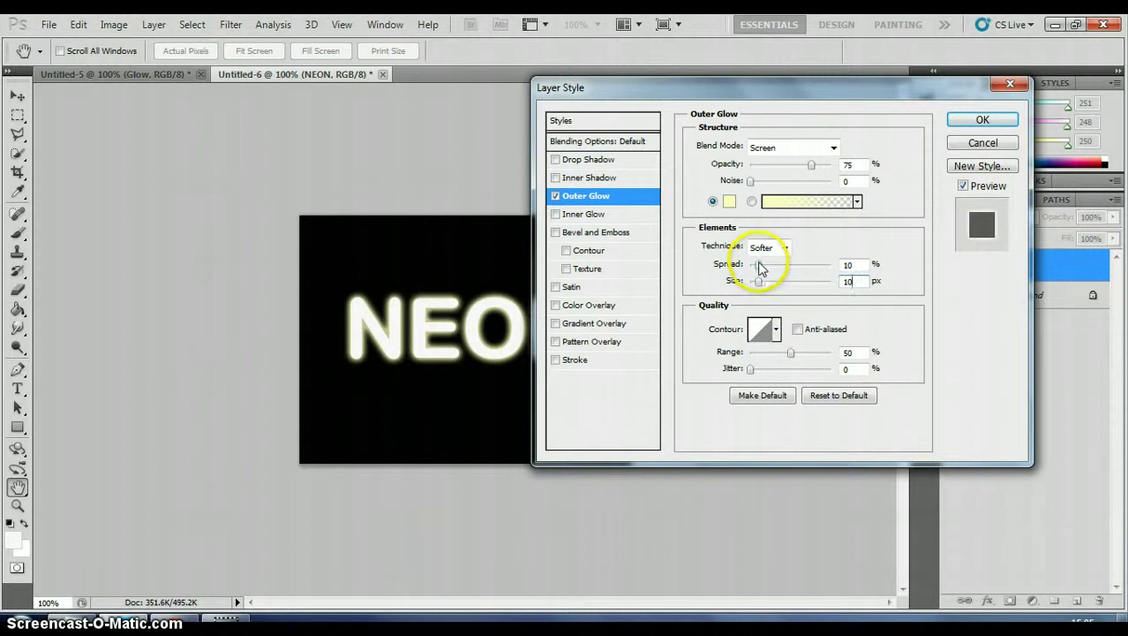
mouse_move(758, 264)
mouse_down()
mouse_move(808, 265)
mouse_move(760, 268)
mouse_move(799, 283)
mouse_move(757, 276)
mouse_up()
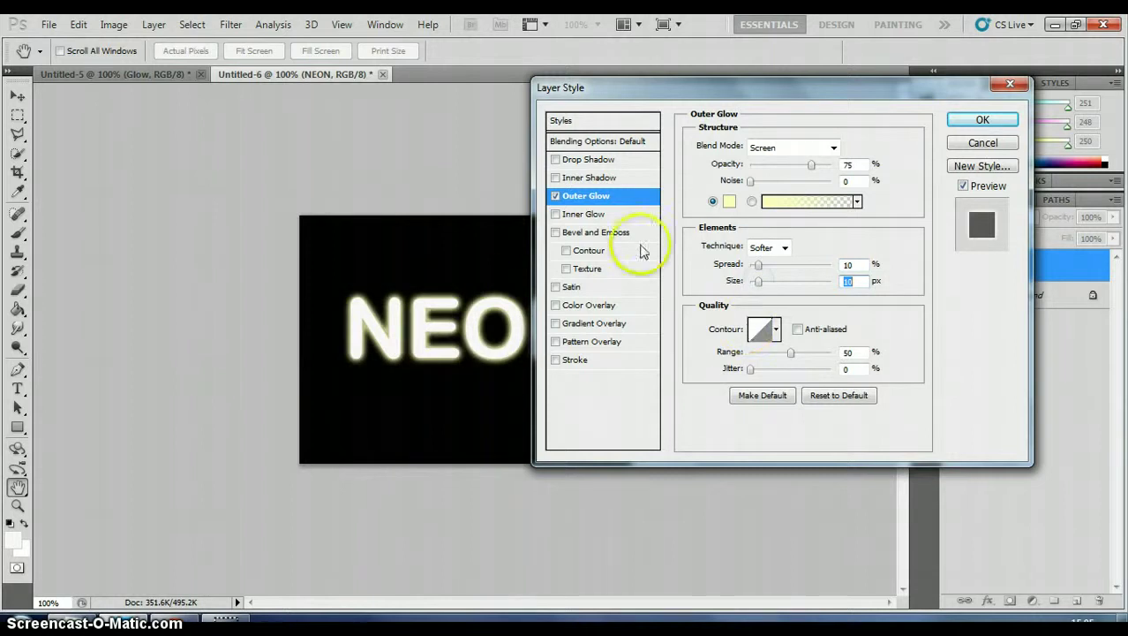
click(981, 121)
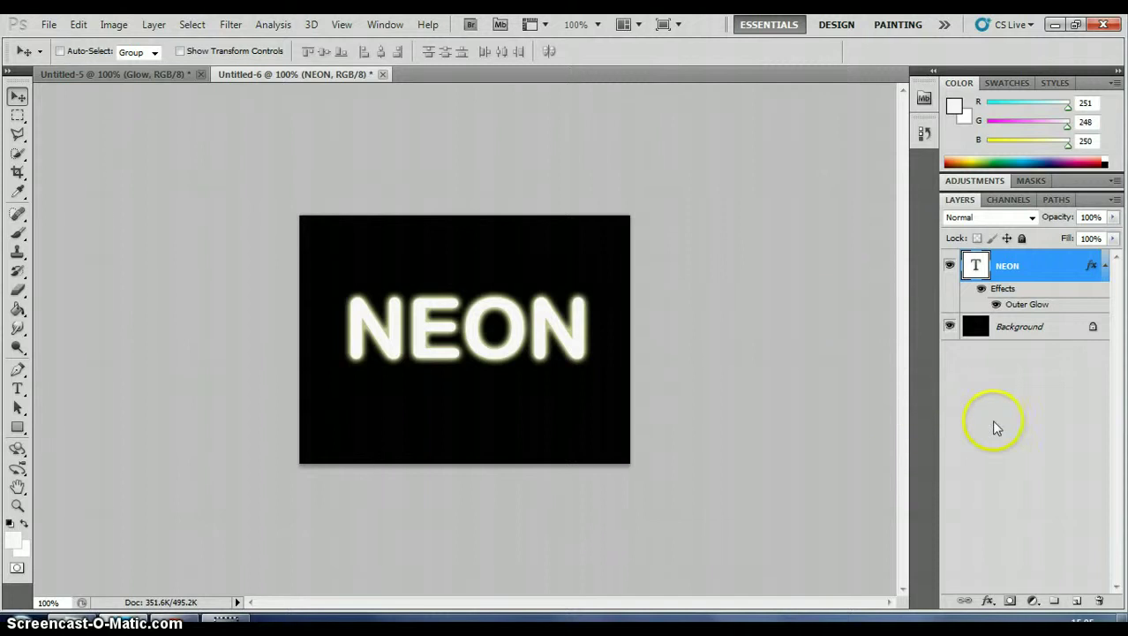
- Add a new layer above the NEON text layer and name it Glow
click(1077, 603)
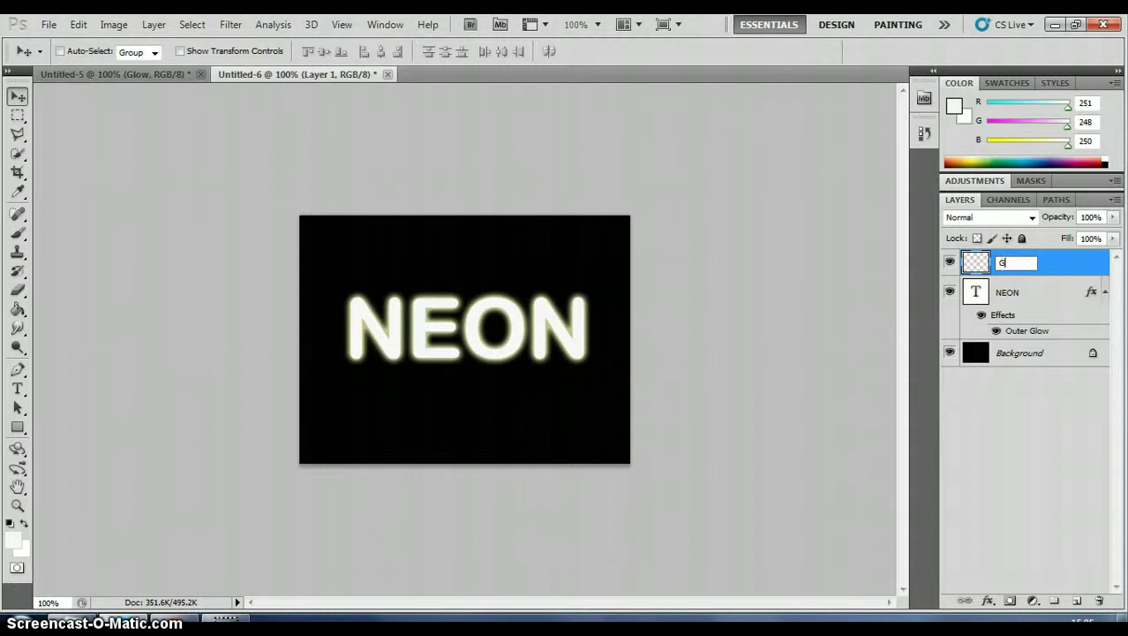
click(1027, 433)
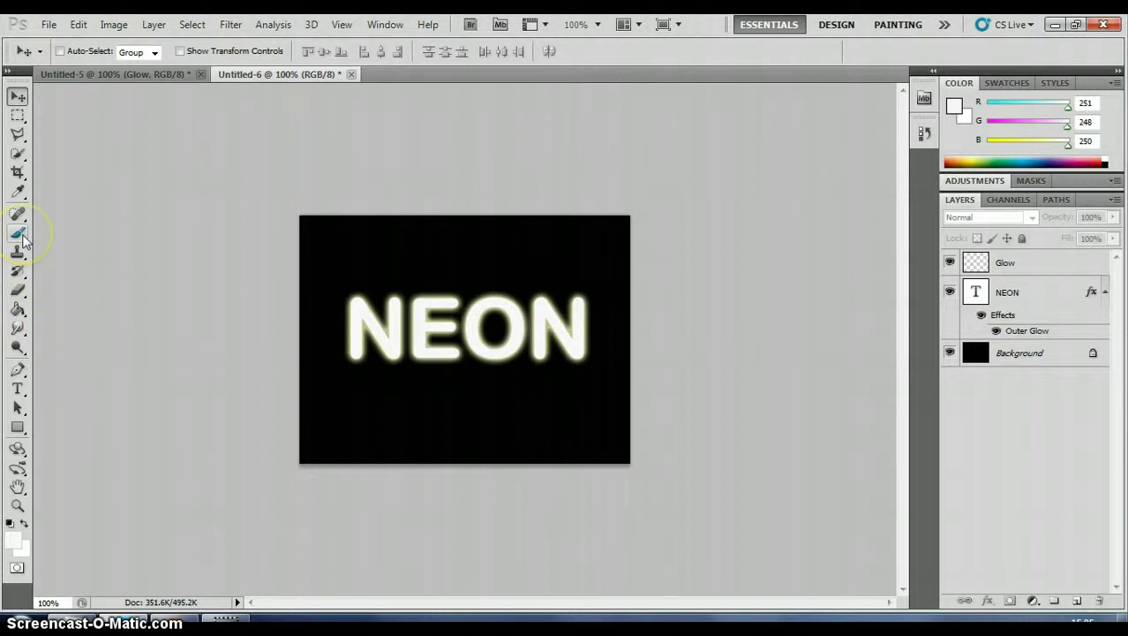
- Set up the Brush tool with a size of 100 px and a hardness of 10%
mouse_move(23, 240)
mouse_down()
mouse_move(56, 232)
mouse_move(60, 281)
mouse_move(58, 247)
mouse_move(70, 236)
mouse_up()
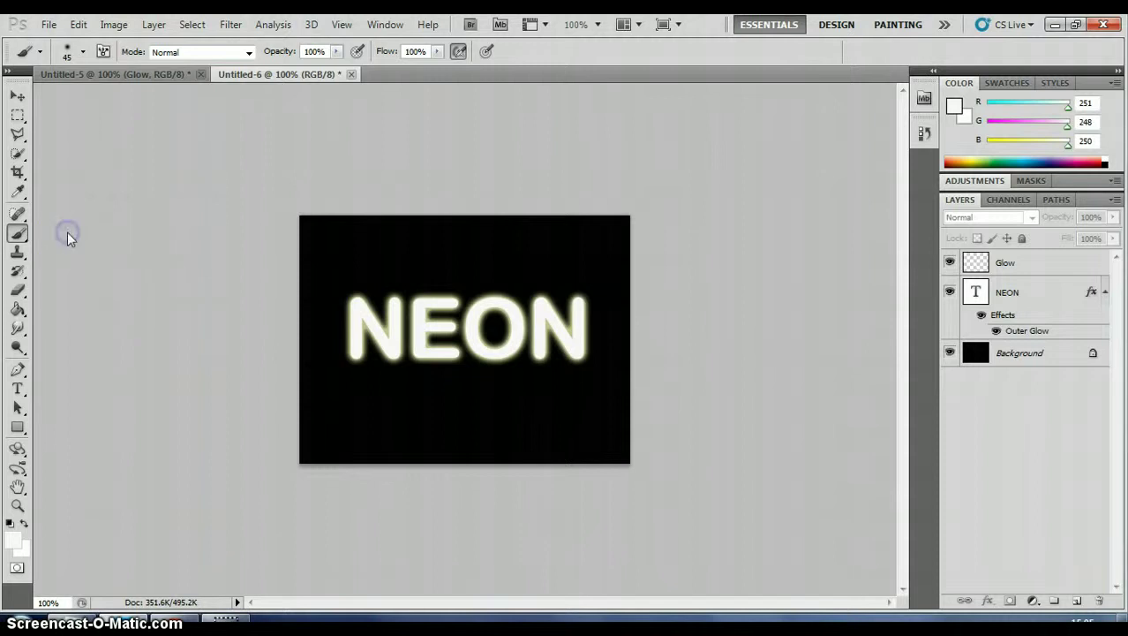
click(84, 54)
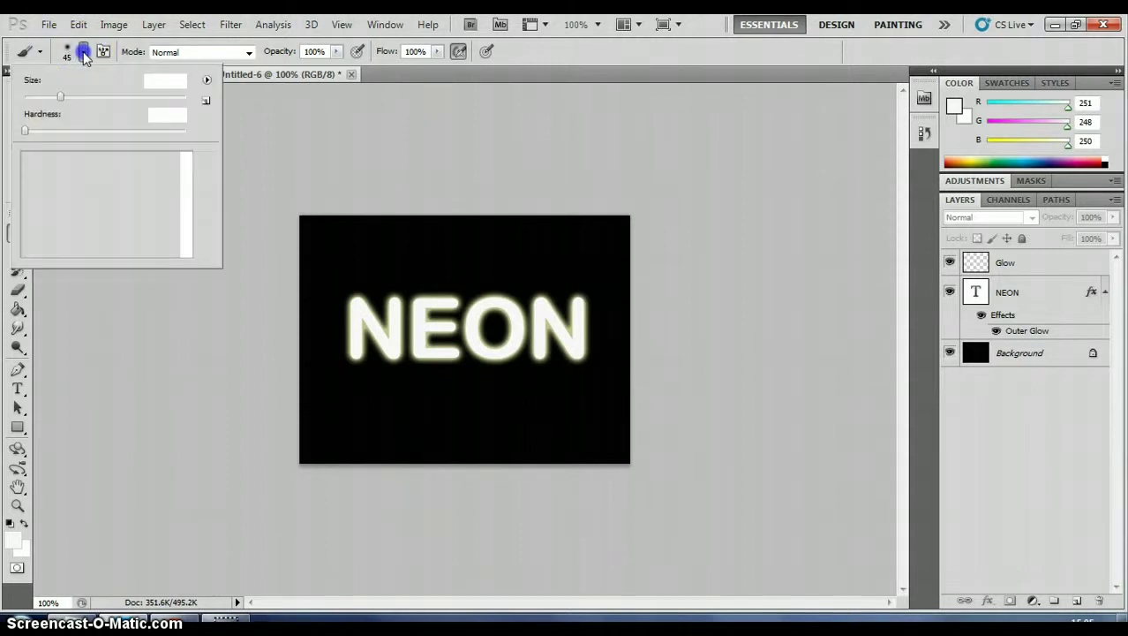
click(168, 81)
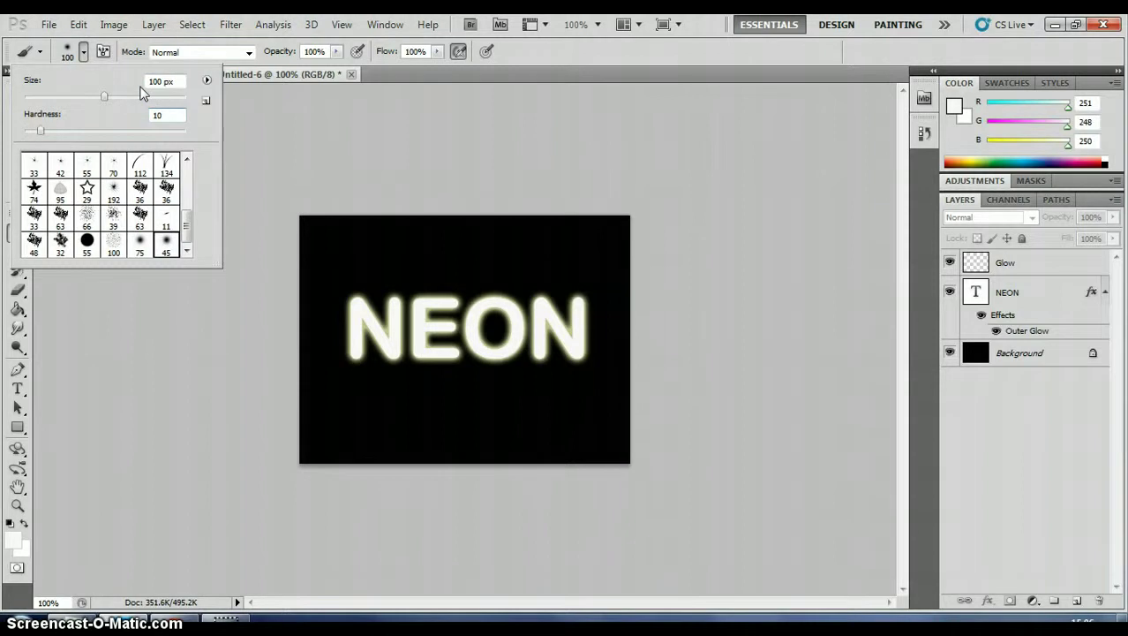
text(100)
click(232, 135)
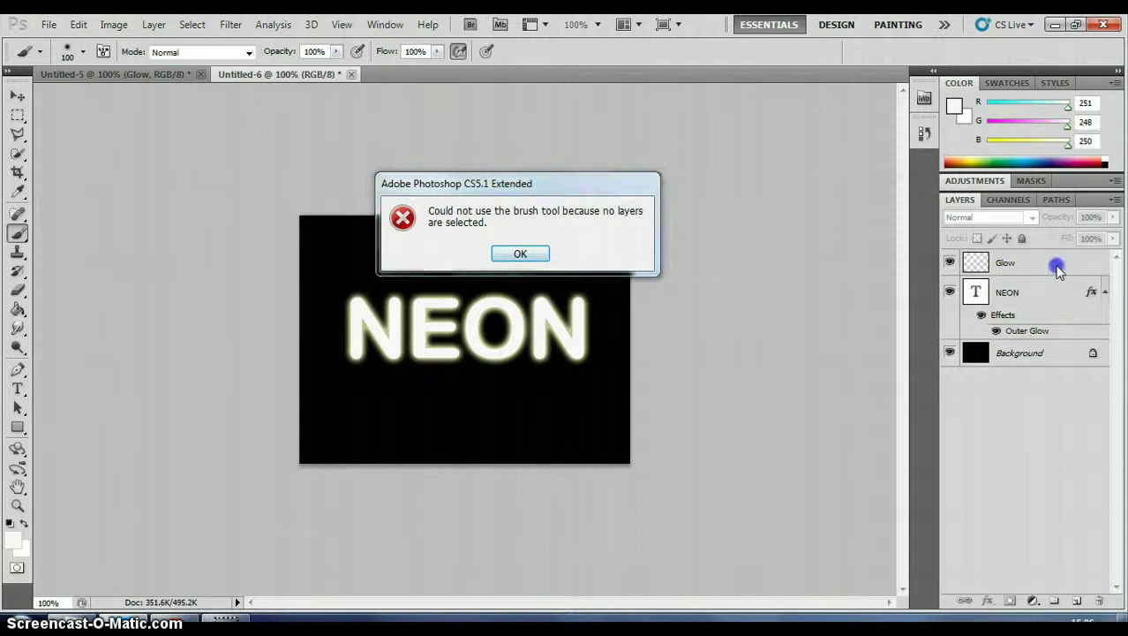
click(543, 255)
- Paint a vertical pink (#fc04aa) stroke over the first N on the Glow layer
click(1054, 264)
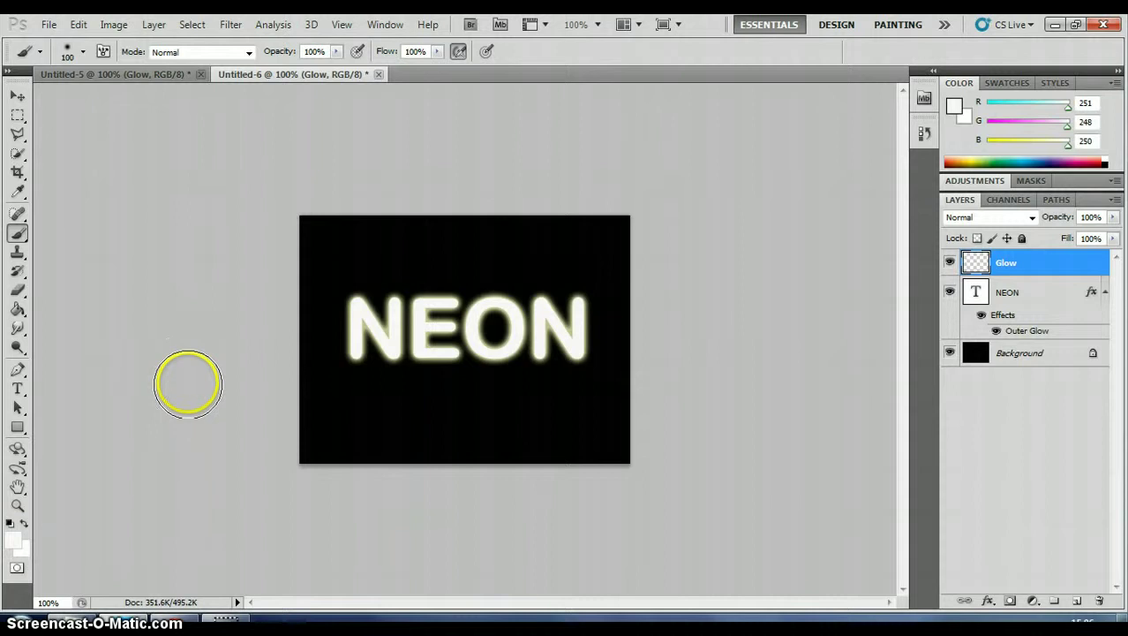
click(13, 544)
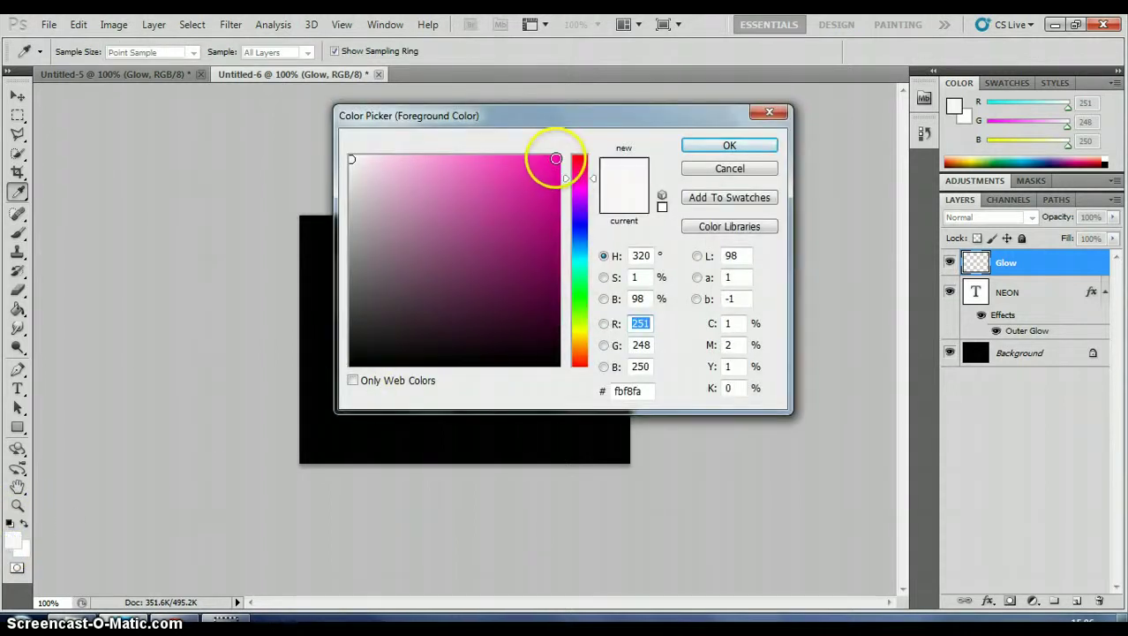
click(555, 159)
click(730, 147)
key(b)
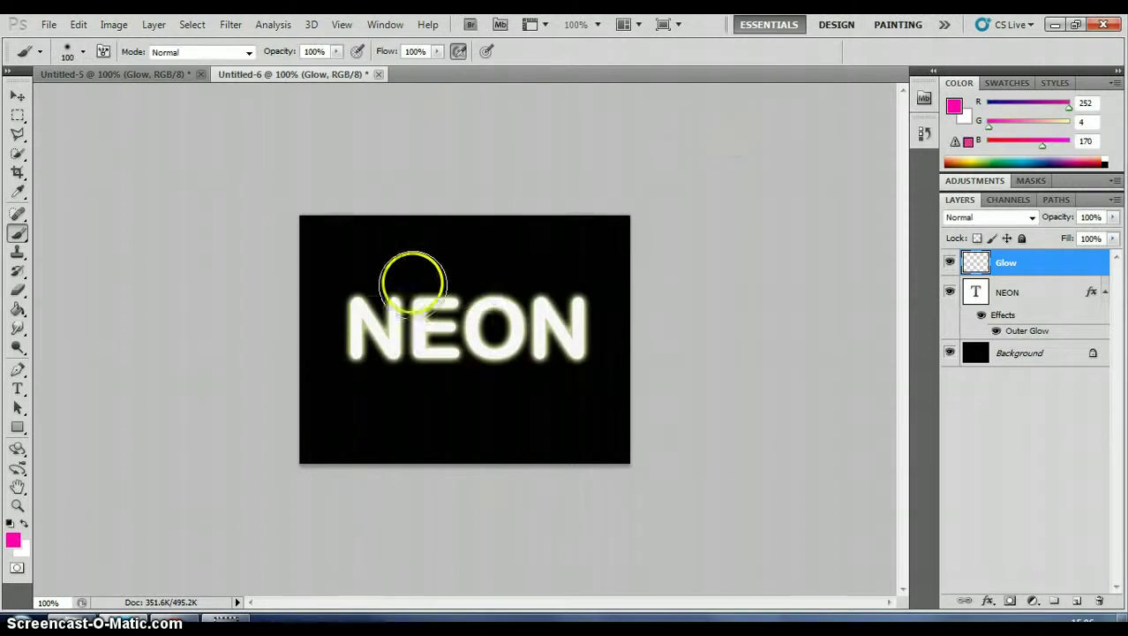
mouse_move(368, 255)
mouse_down()
mouse_move(365, 390)
mouse_move(376, 417)
mouse_move(387, 276)
mouse_move(377, 408)
mouse_move(413, 233)
mouse_move(390, 292)
mouse_up()
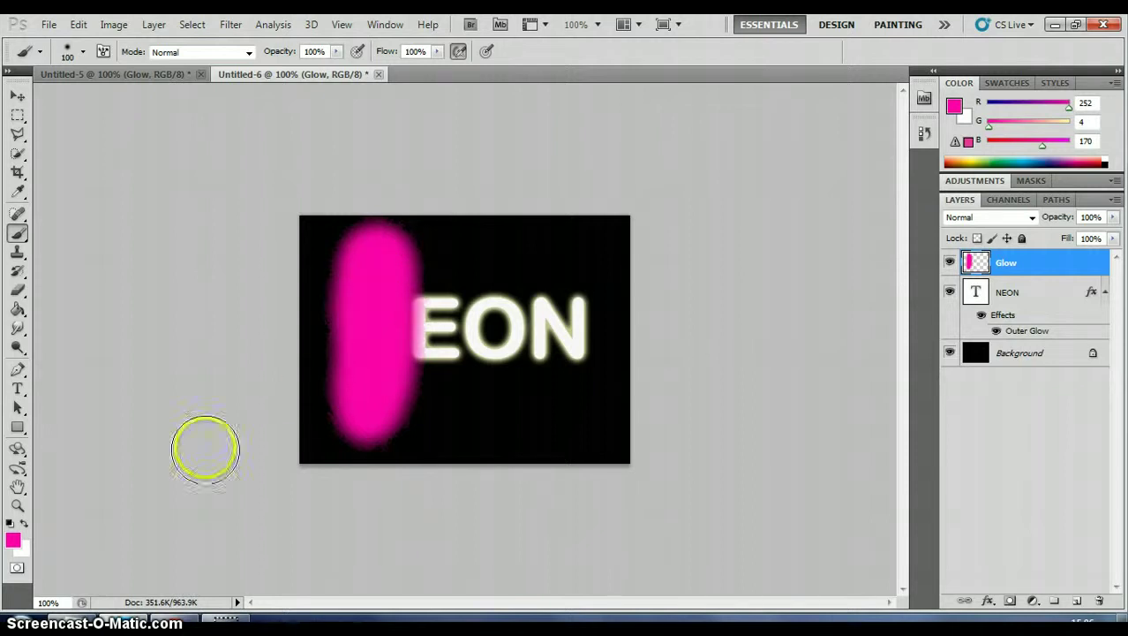
- Paint a vertical green (#0afc04) stroke over the letter E on the Glow layer
click(14, 536)
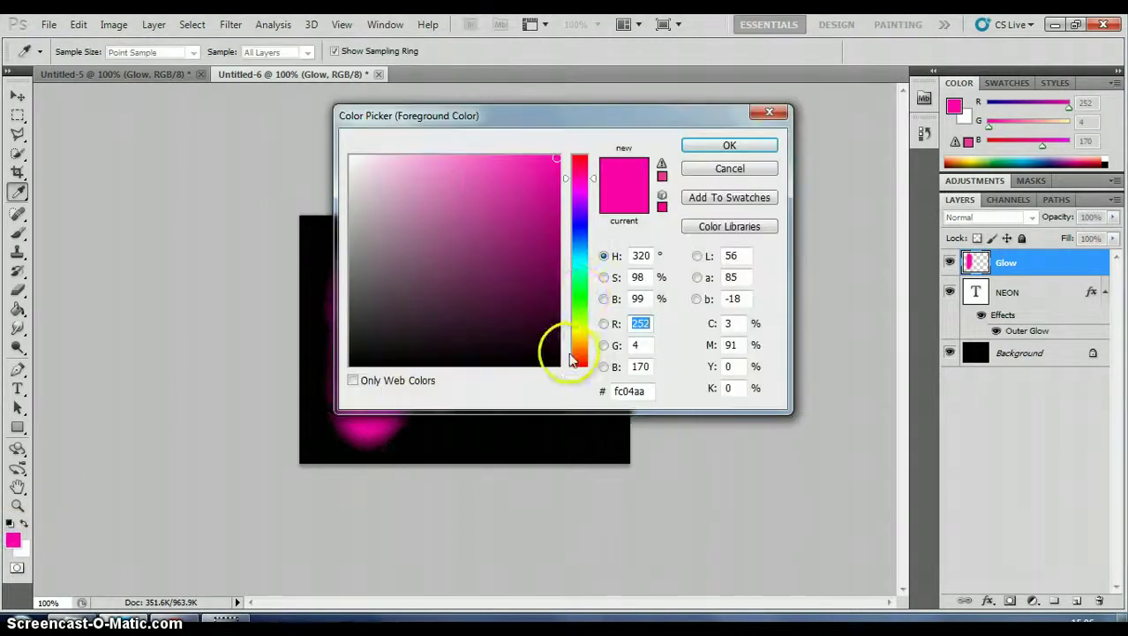
click(578, 298)
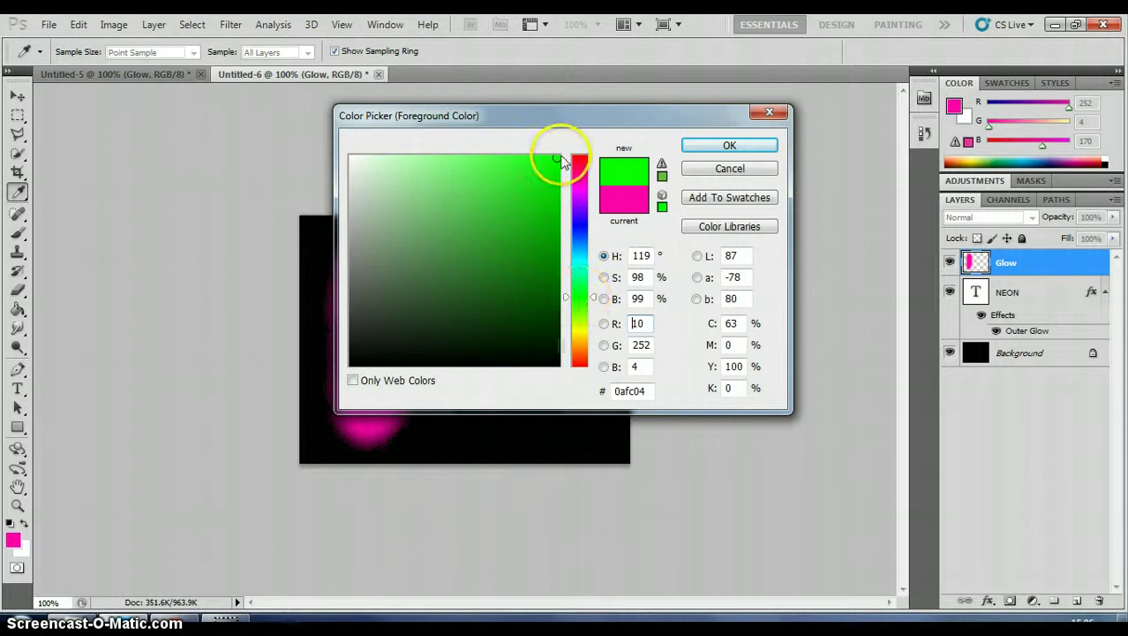
click(711, 145)
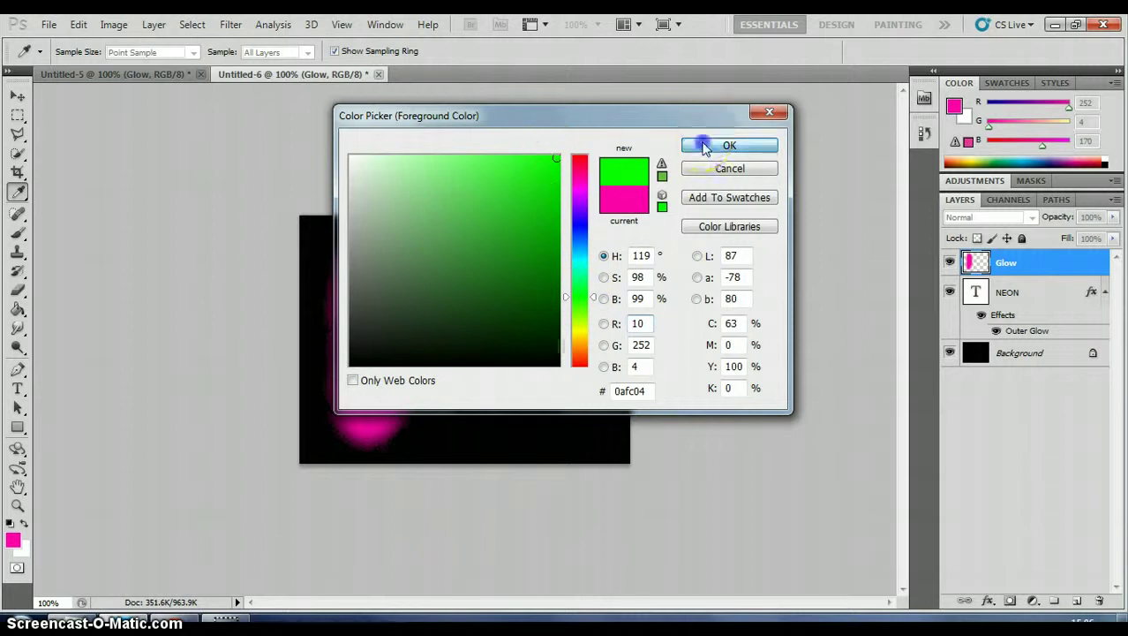
mouse_move(422, 262)
mouse_down()
mouse_move(422, 428)
mouse_move(445, 311)
mouse_move(422, 263)
mouse_move(446, 216)
mouse_move(420, 335)
mouse_move(429, 284)
mouse_up()
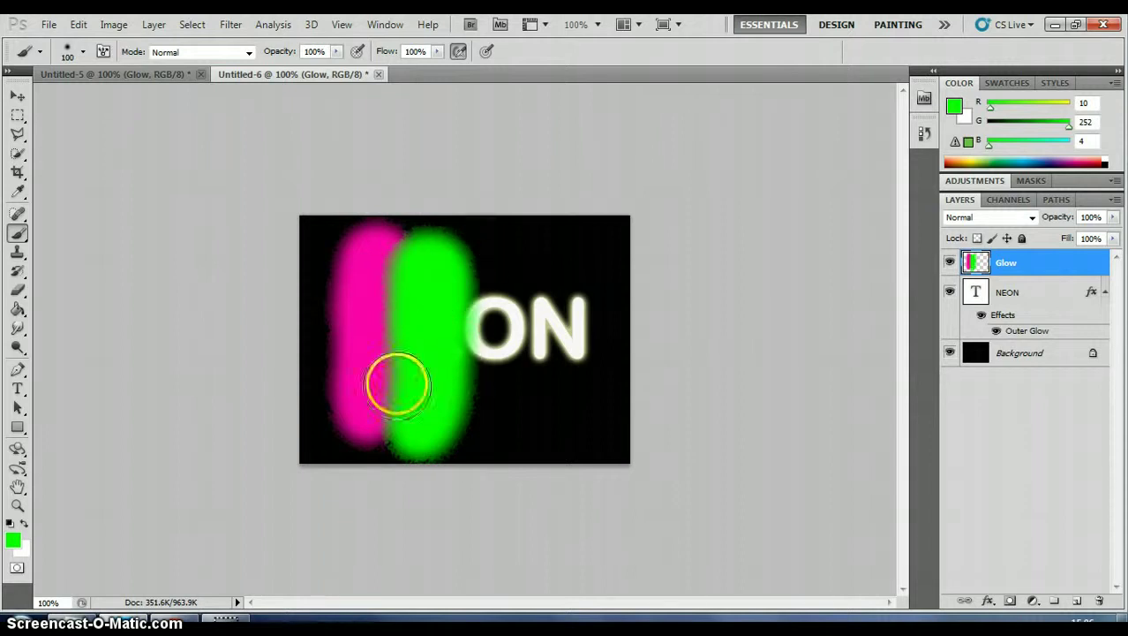
- Paint a vertical light blue (#04c5fc) stroke over the letter O on the Glow layer
click(13, 544)
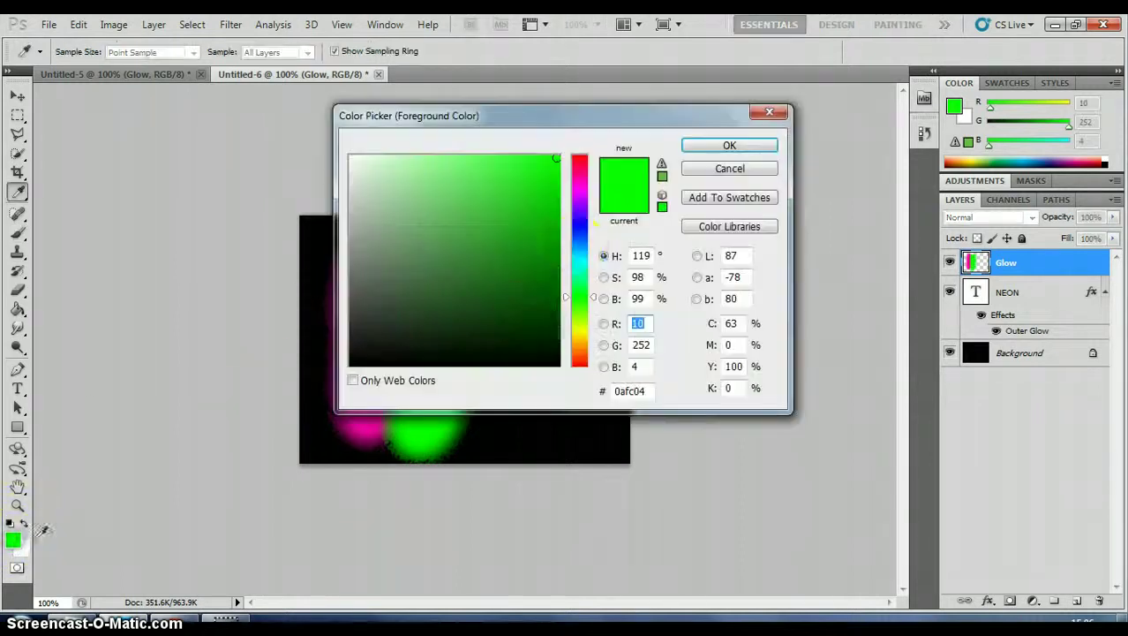
click(584, 255)
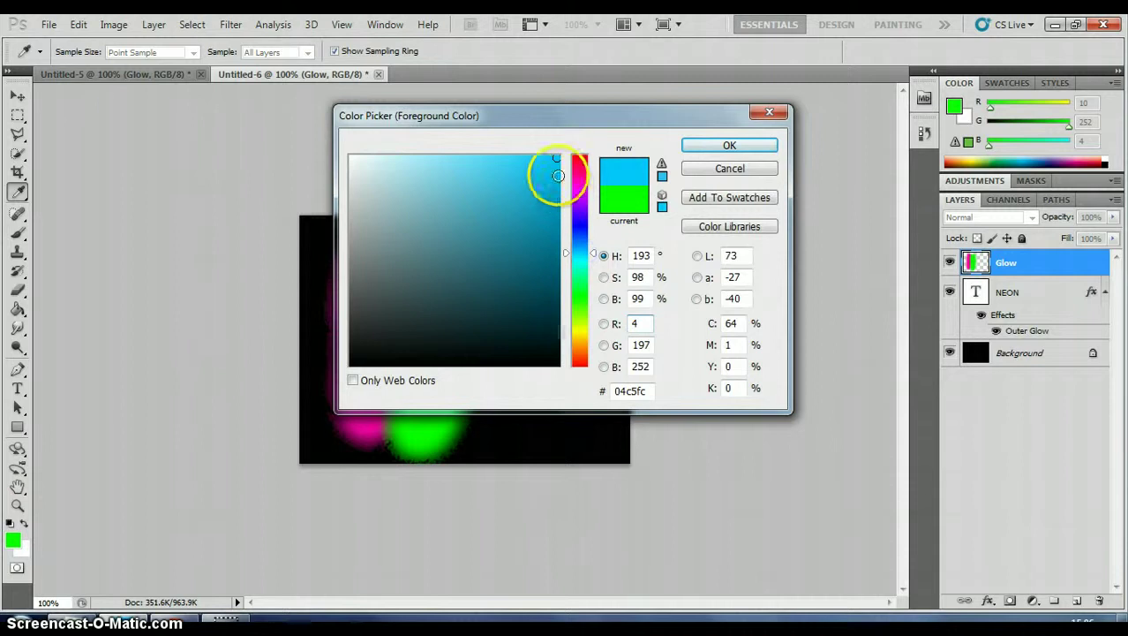
click(729, 145)
key(b)
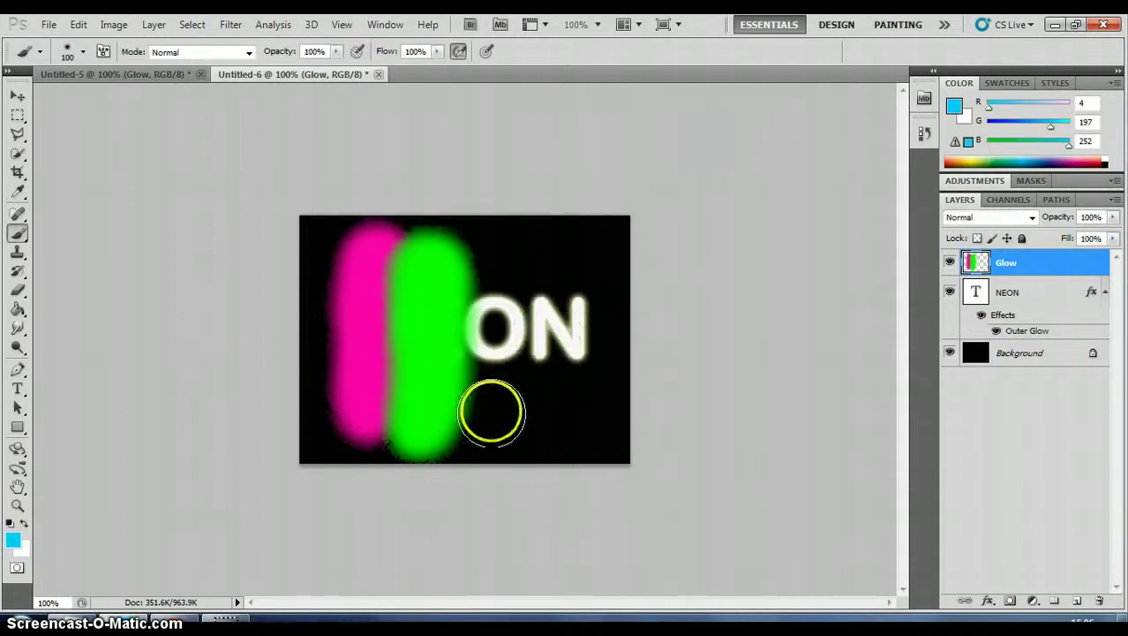
mouse_move(492, 412)
mouse_down()
mouse_move(497, 227)
mouse_move(526, 353)
mouse_move(492, 412)
mouse_up()
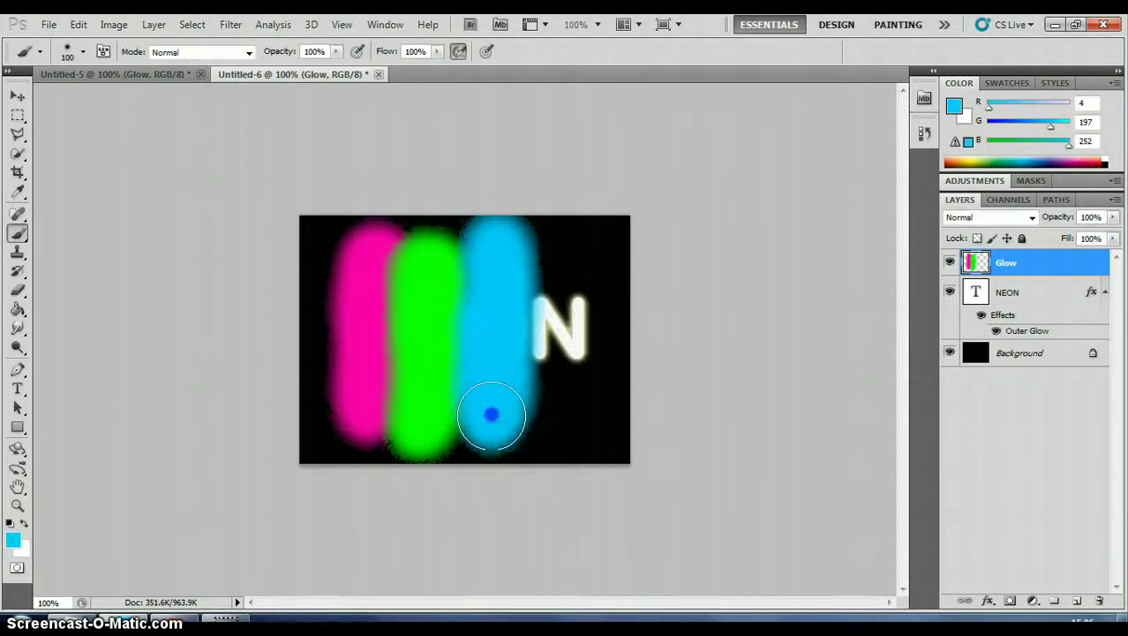
- Paint a vertical yellow (#f9fc04) stroke over the last N on the Glow layer
click(15, 542)
click(579, 329)
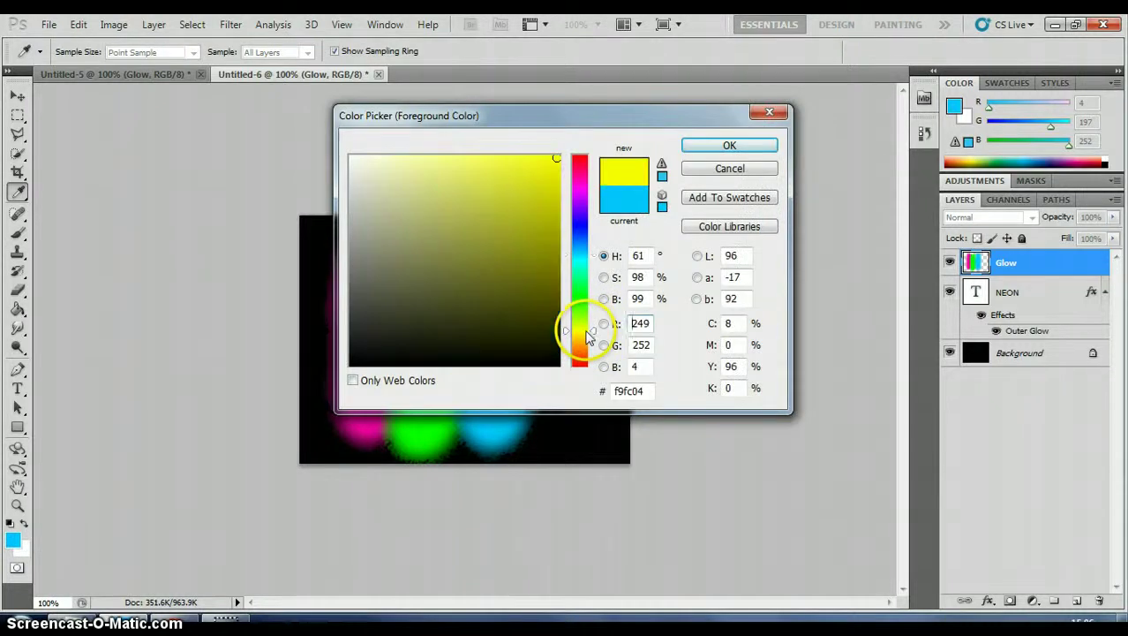
click(727, 144)
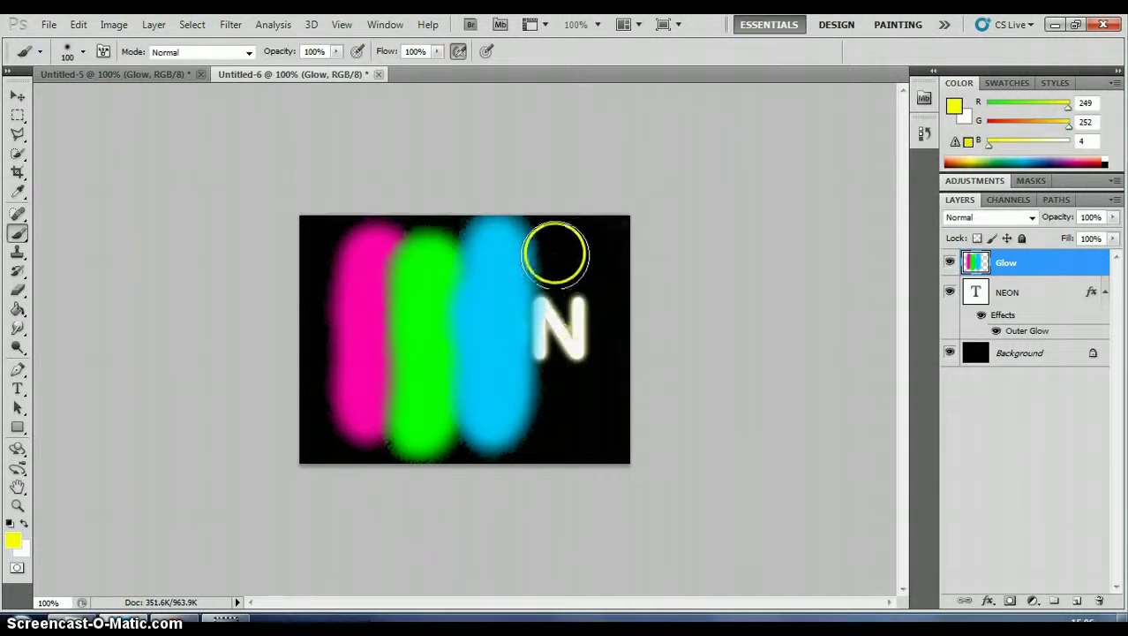
mouse_move(554, 254)
mouse_down()
mouse_move(561, 446)
mouse_move(592, 318)
mouse_move(555, 251)
mouse_move(556, 344)
mouse_up()
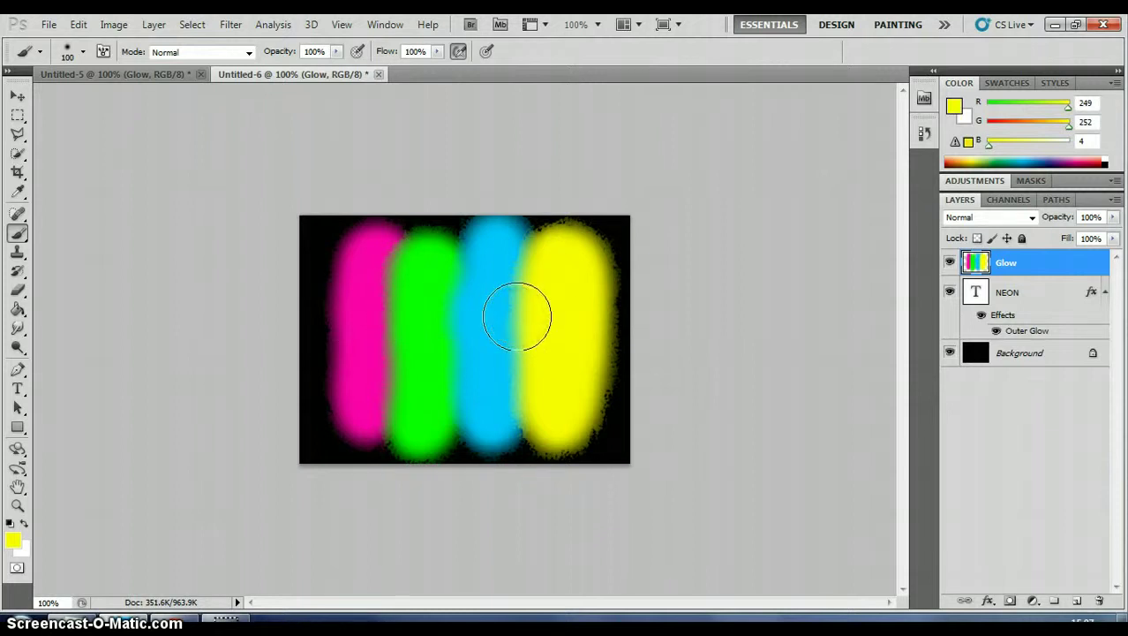
- Glance at the Untitled-5 document, return to Untitled-6 and set the Glow layer's blend mode to Color
click(154, 77)
click(242, 75)
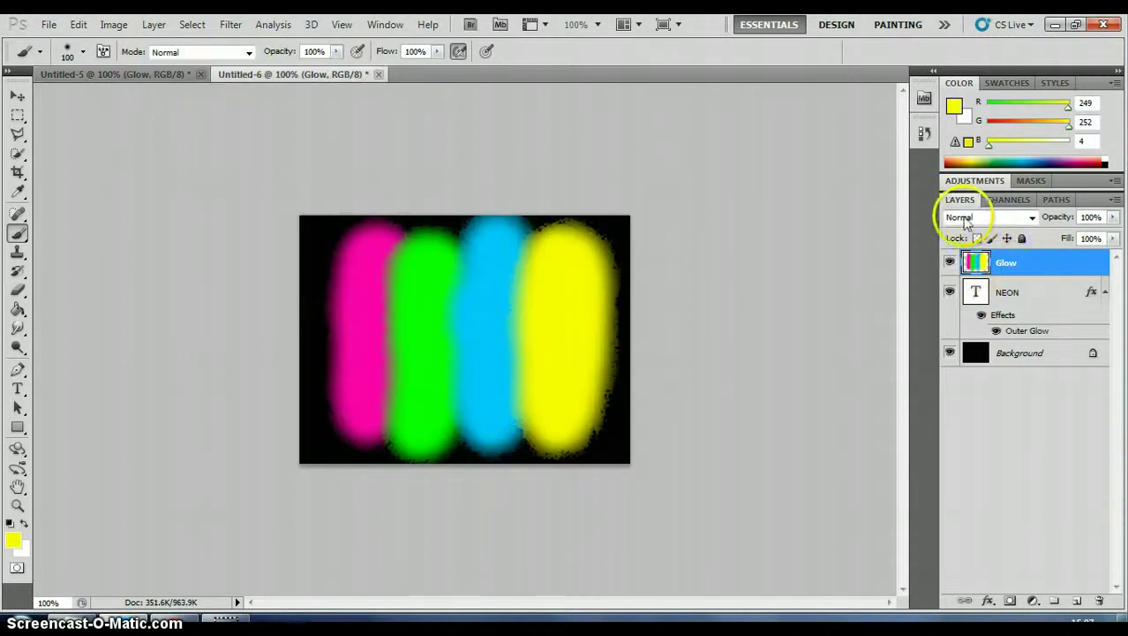
click(1032, 218)
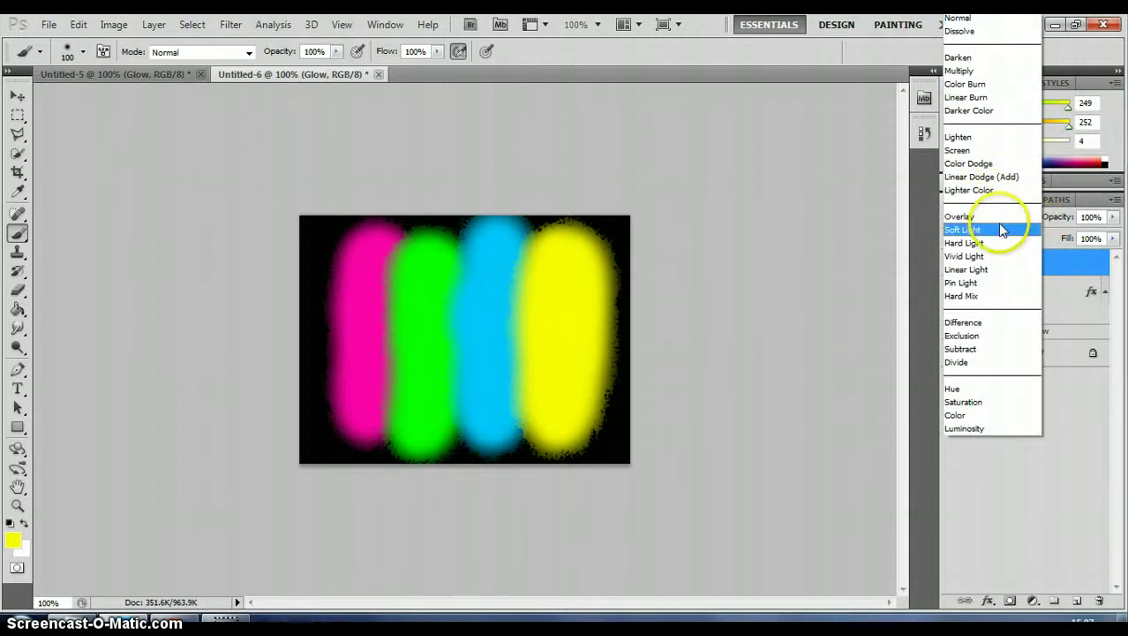
click(960, 415)
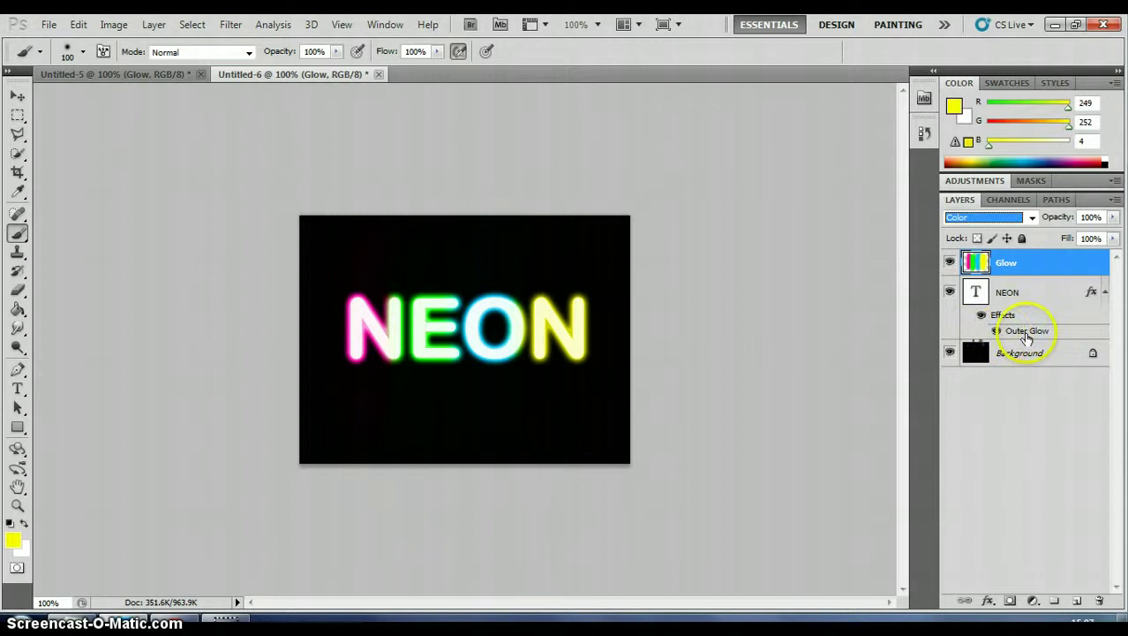
- Reopen the NEON layer's Outer Glow settings, raise the spread to 38% and try different glow sizes while keeping the text in view
double_click(1057, 295)
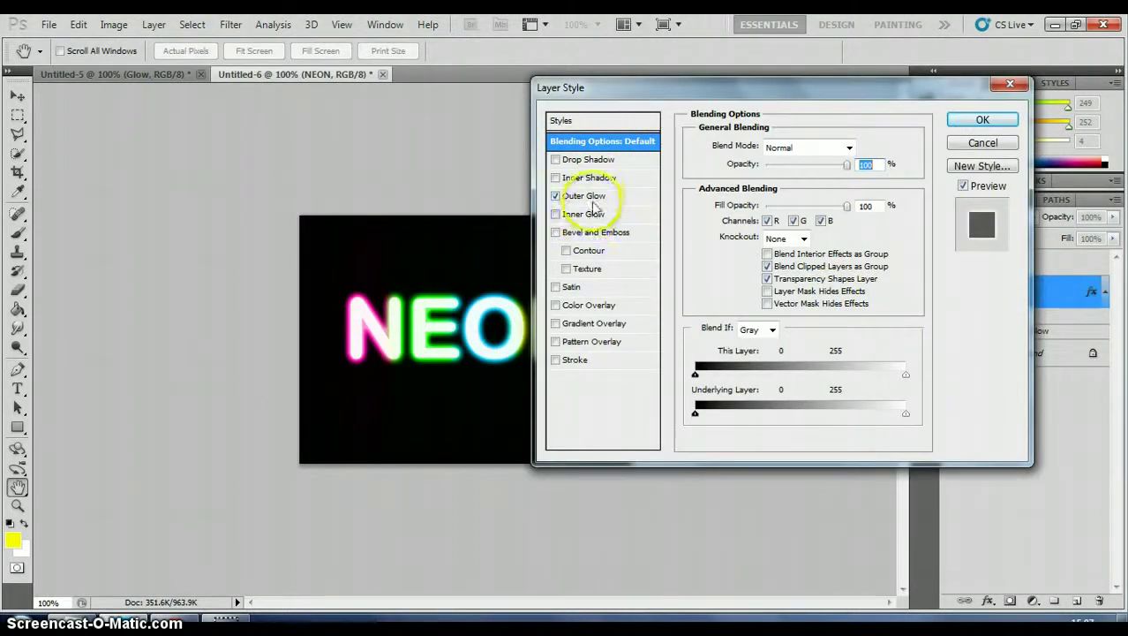
click(596, 198)
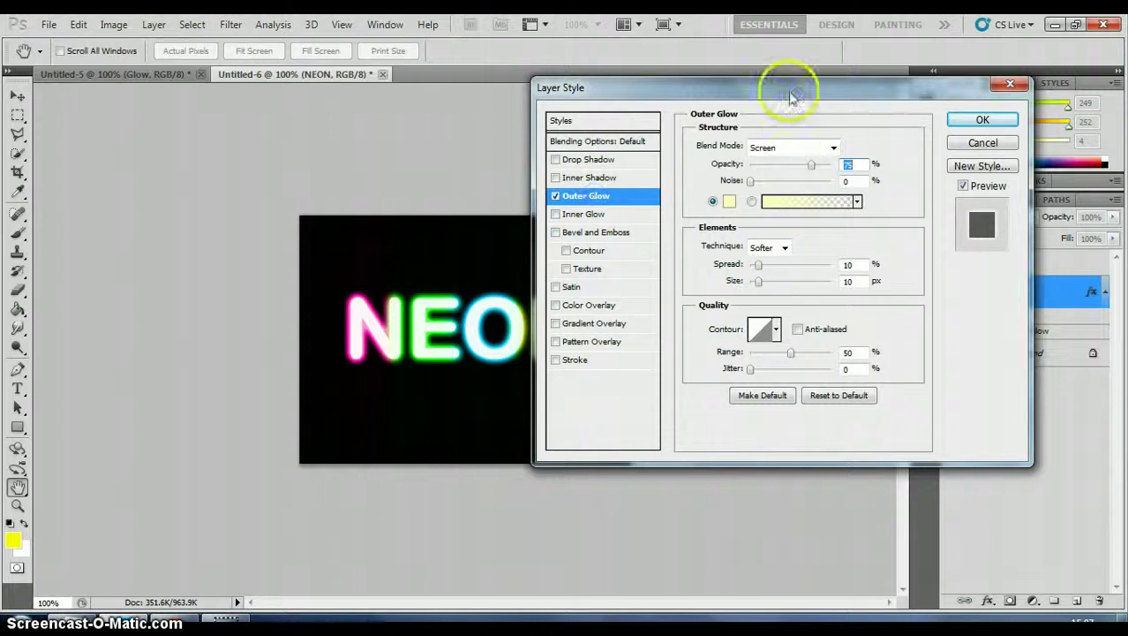
drag(786, 89, 833, 92)
drag(805, 272, 809, 293)
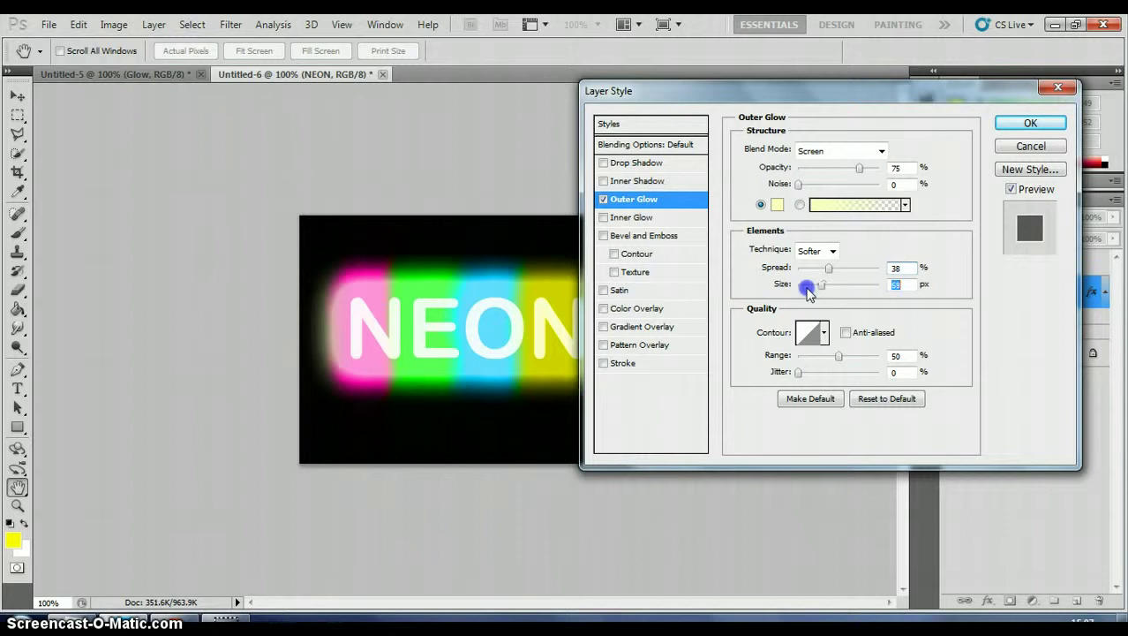
drag(783, 92, 880, 129)
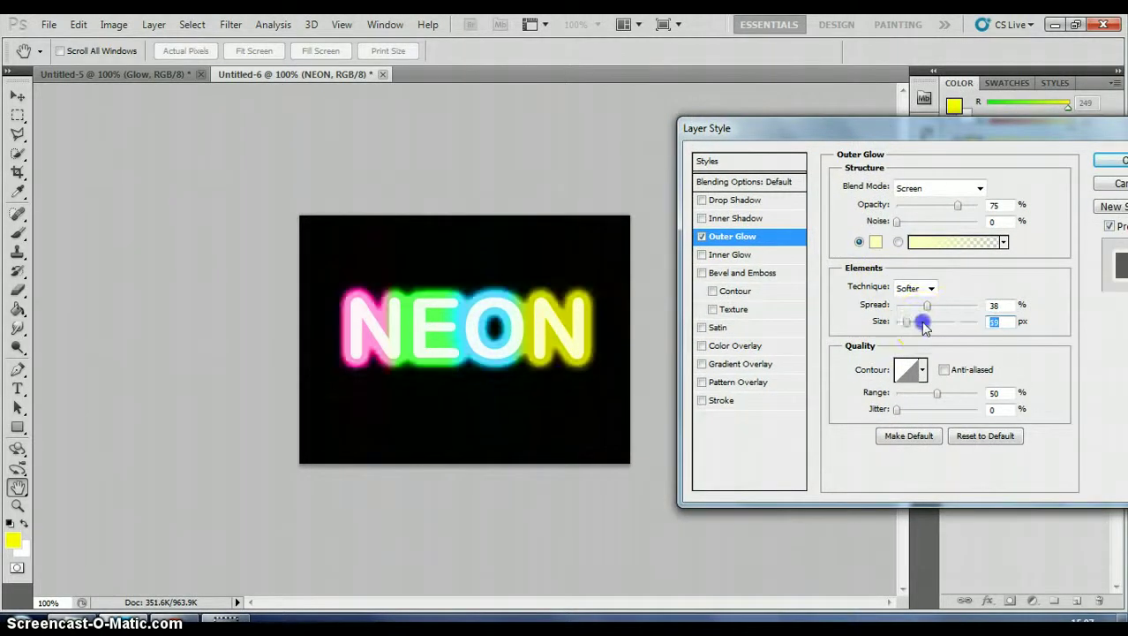